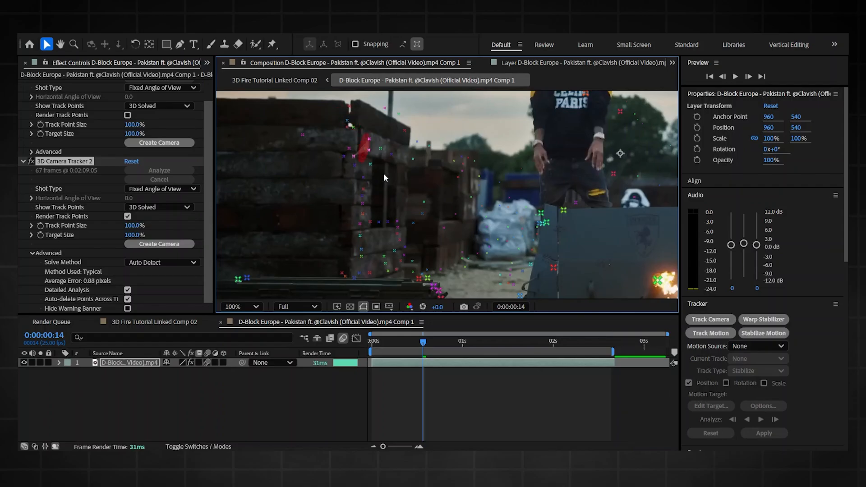
# Create a solid and camera from the track points on the near corner of the wooden stack.
pyautogui.scroll(-3, 445, 172)
pyautogui.moveTo(344, 150)
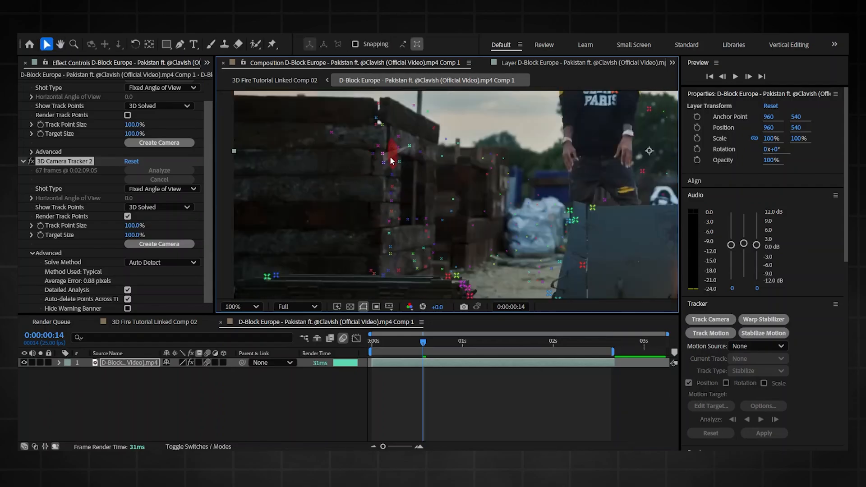
pyautogui.moveTo(418, 153)
pyautogui.mouseDown()
pyautogui.moveTo(387, 203)
pyautogui.moveTo(395, 271)
pyautogui.moveTo(405, 212)
pyautogui.mouseUp()
pyautogui.rightClick(403, 184)
pyautogui.click(453, 199)
# Scale the new track solid to 679% and lower it along the corner of the wooden stack.
pyautogui.moveTo(423, 342); pyautogui.dragTo(452, 341)
pyautogui.click(421, 362)
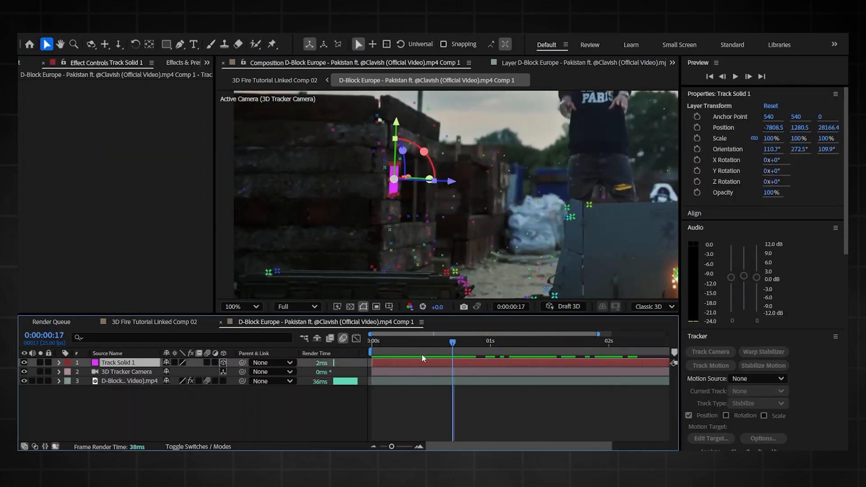
pyautogui.press('s')
pyautogui.moveTo(177, 372); pyautogui.dragTo(316, 372)
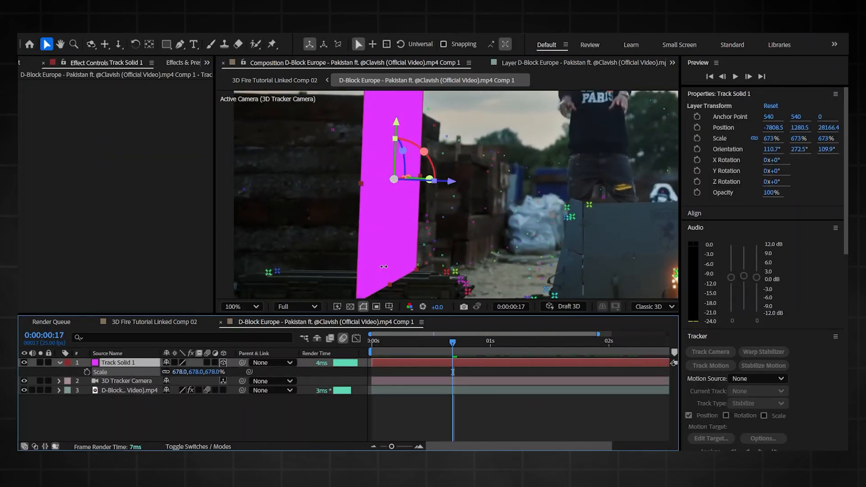
pyautogui.scroll(-1, 457, 230)
pyautogui.scroll(1, 399, 256)
pyautogui.scroll(-1, 408, 280)
pyautogui.moveTo(422, 136)
pyautogui.mouseDown()
pyautogui.moveTo(422, 178)
pyautogui.moveTo(422, 149)
pyautogui.mouseUp()
# Pre-compose the scaled track solid, leaving all attributes in the main composition.
pyautogui.rightClick(426, 362)
pyautogui.click(451, 296)
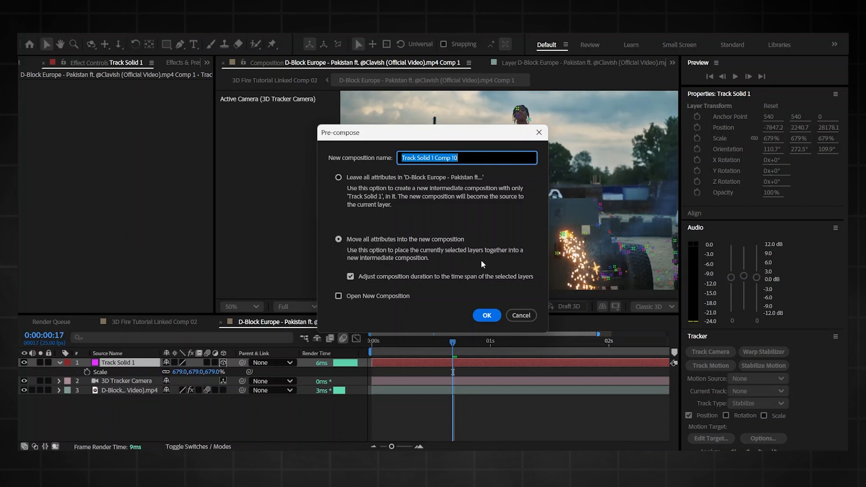
pyautogui.click(338, 177)
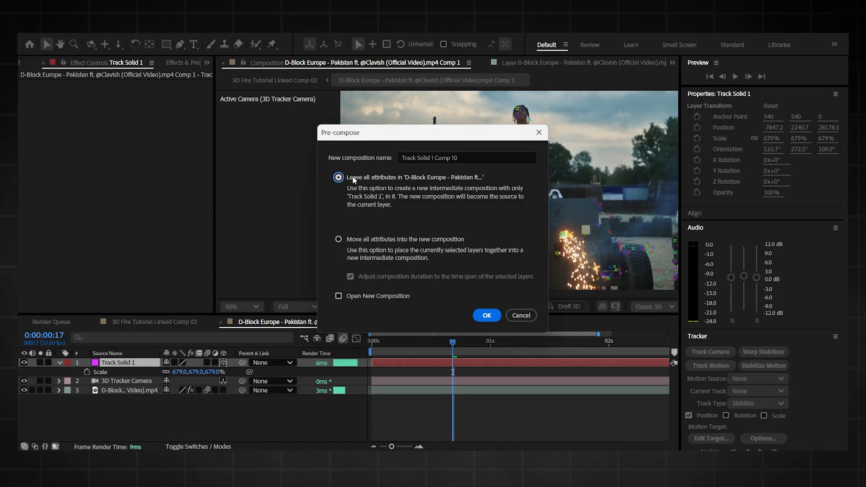
pyautogui.click(487, 316)
# Replace the solid inside the new pre-comp with the footagecrate-wall-fire-2.mov clip.
pyautogui.doubleClick(421, 363)
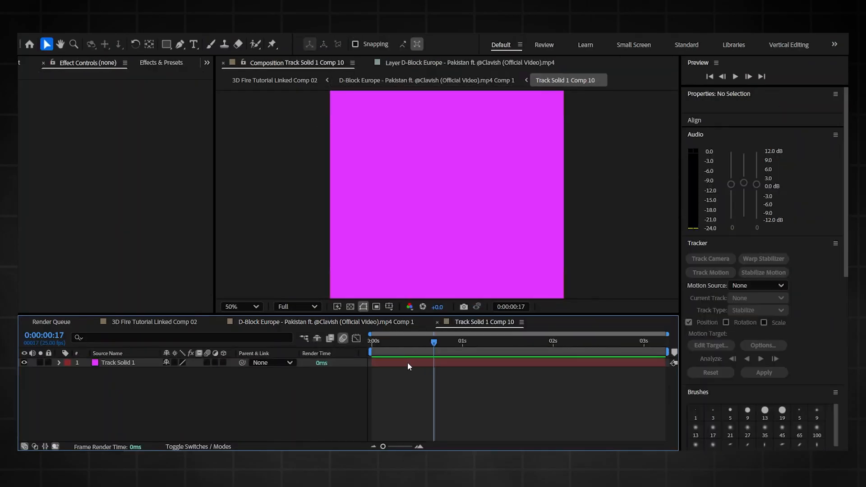
pyautogui.click(407, 364)
pyautogui.press('Delete')
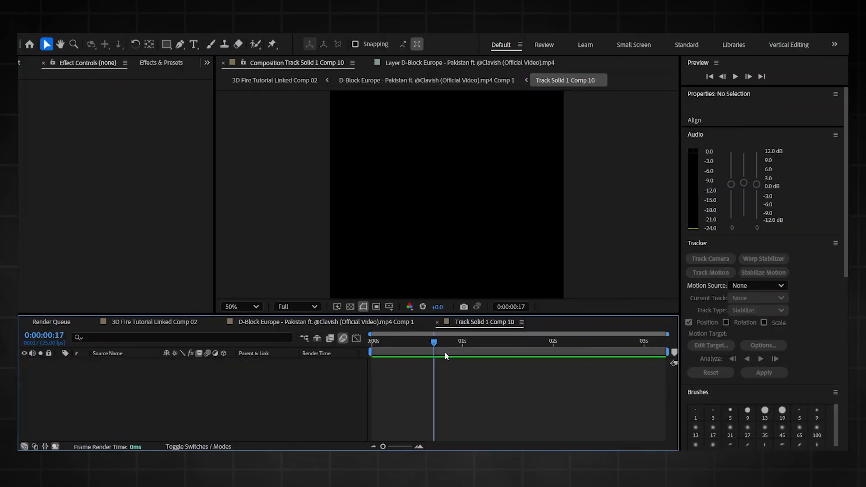
pyautogui.hotkey('ctrl', '0')
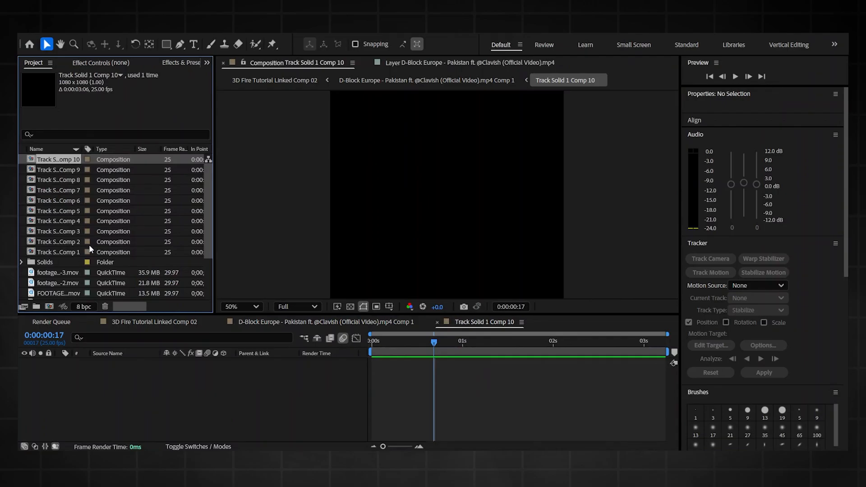
pyautogui.scroll(-2, 88, 245)
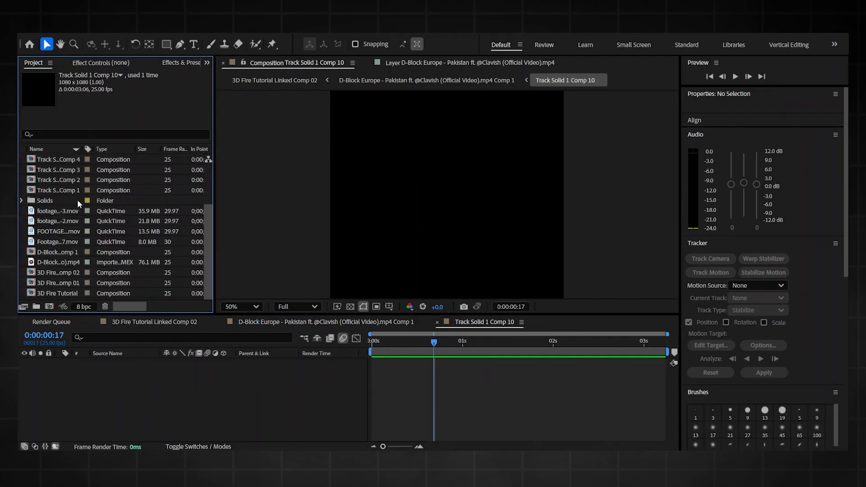
pyautogui.moveTo(68, 221); pyautogui.dragTo(402, 365)
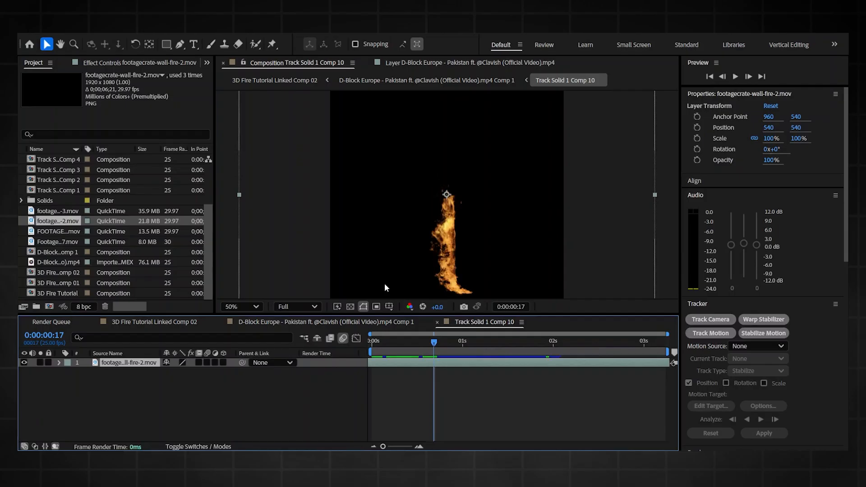
# Scale the wall fire clip to 124% and position it at about 568, 432 in the pre-comp.
pyautogui.press(',')
pyautogui.moveTo(182, 374); pyautogui.dragTo(193, 374)
pyautogui.moveTo(434, 342); pyautogui.dragTo(564, 342)
pyautogui.moveTo(448, 231)
pyautogui.mouseDown()
pyautogui.moveTo(451, 210)
pyautogui.moveTo(451, 219)
pyautogui.mouseUp()
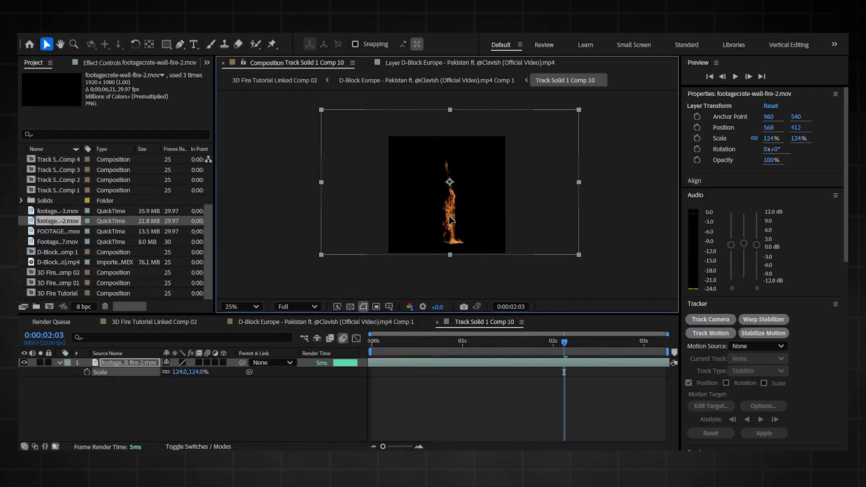
pyautogui.moveTo(540, 340); pyautogui.dragTo(217, 322)
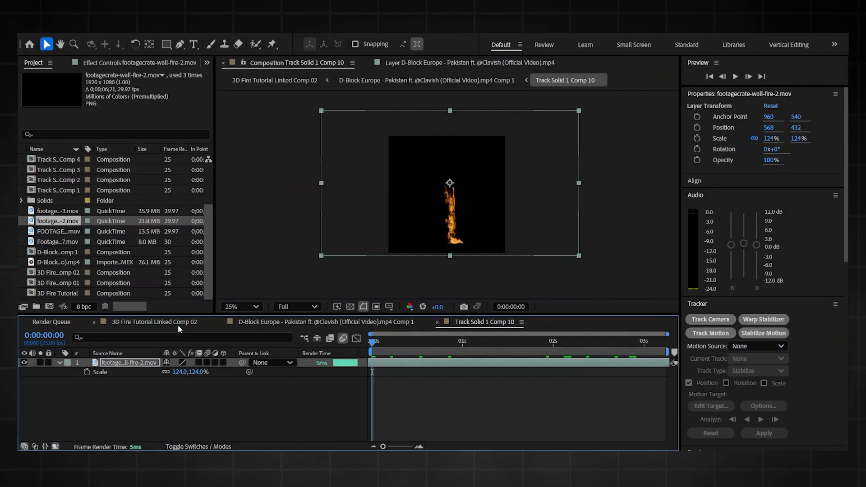
# In the main composition, turn the fire pre-comp toward the camera beside the wooden stack and scale it to 982%.
pyautogui.click(321, 323)
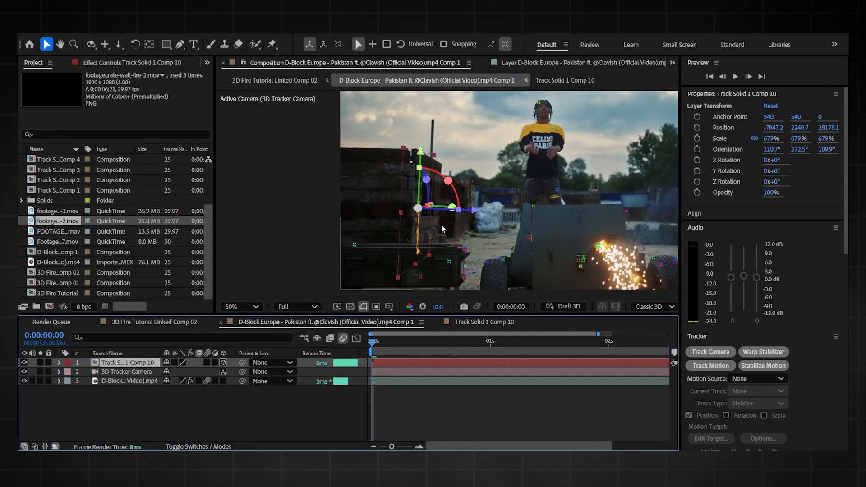
pyautogui.scroll(2, 445, 208)
pyautogui.moveTo(421, 218); pyautogui.dragTo(427, 241)
pyautogui.moveTo(374, 194); pyautogui.dragTo(373, 176)
pyautogui.press(',')
pyautogui.press(',')
pyautogui.press('s')
pyautogui.moveTo(179, 375); pyautogui.dragTo(316, 375)
# Raise the fire pre-comp against the wooden stack's corner, to about position -8590, 645, 27596.
pyautogui.scroll(2, 432, 213)
pyautogui.press('h')
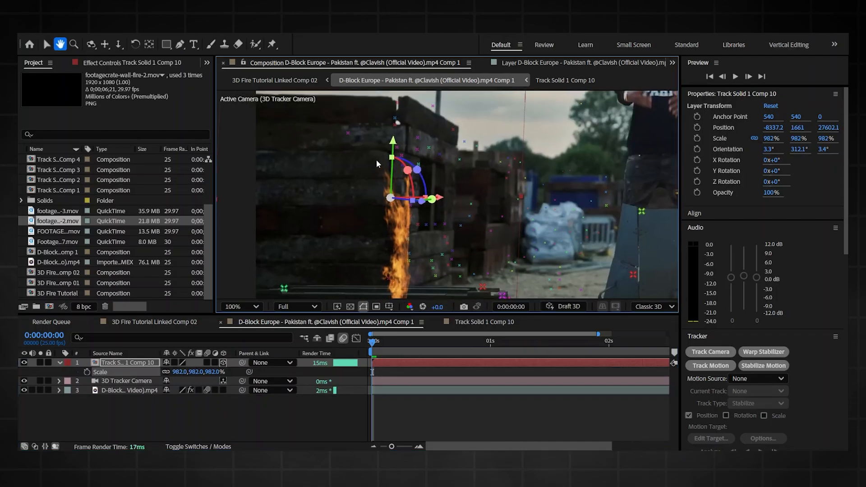
pyautogui.press('v')
pyautogui.moveTo(378, 164); pyautogui.dragTo(374, 133)
pyautogui.moveTo(436, 169); pyautogui.dragTo(441, 167)
# Fit the composition in view and play and scrub through it to check the fire's tracking on the wooden stack.
pyautogui.click(241, 306)
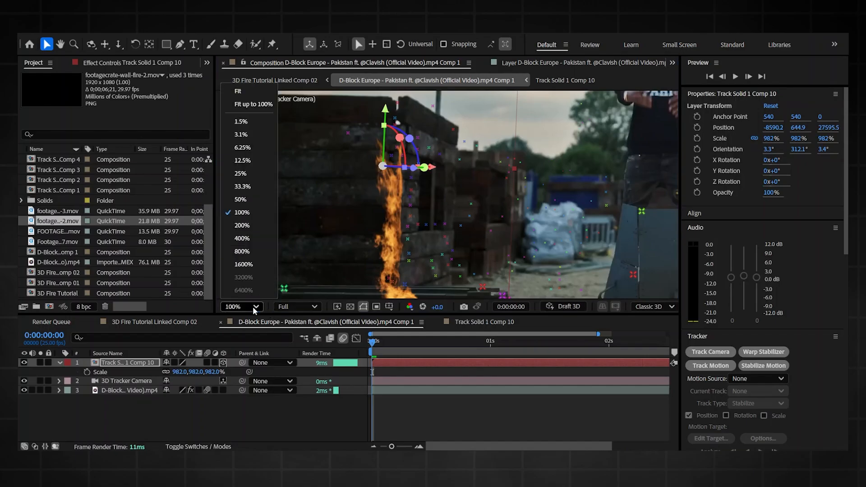
pyautogui.click(248, 106)
pyautogui.click(396, 382)
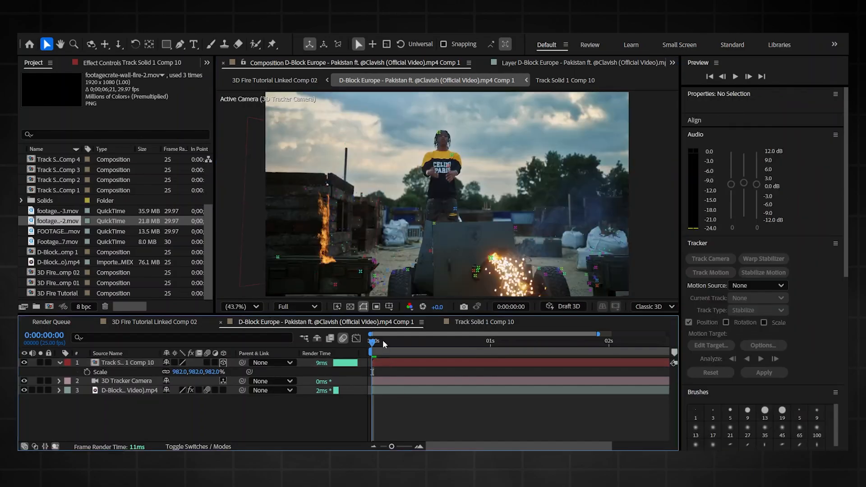
pyautogui.press('space')
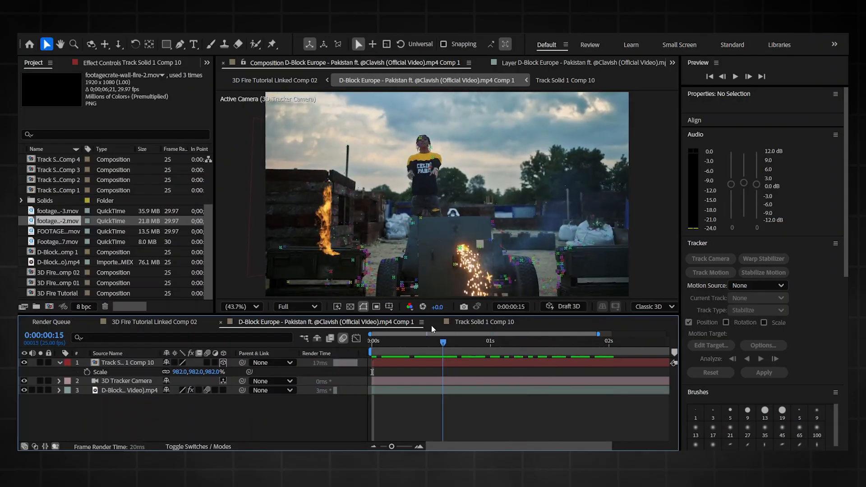
pyautogui.press('space')
pyautogui.scroll(3, 322, 259)
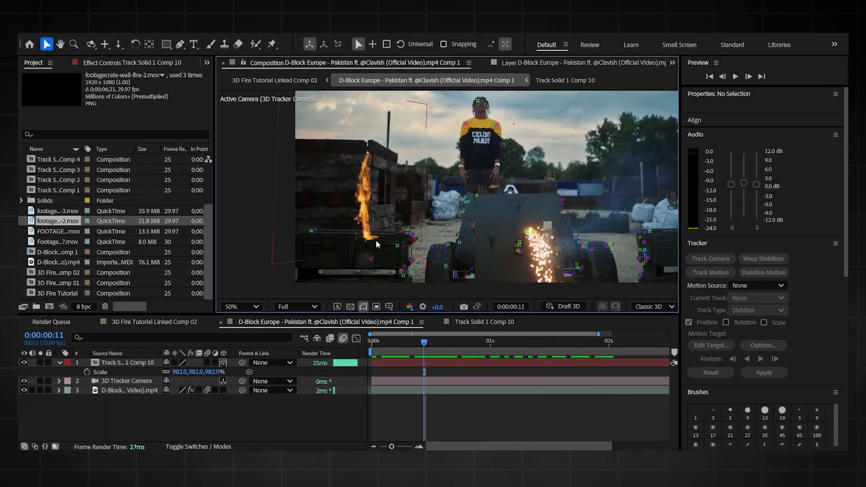
pyautogui.moveTo(424, 342); pyautogui.dragTo(405, 331)
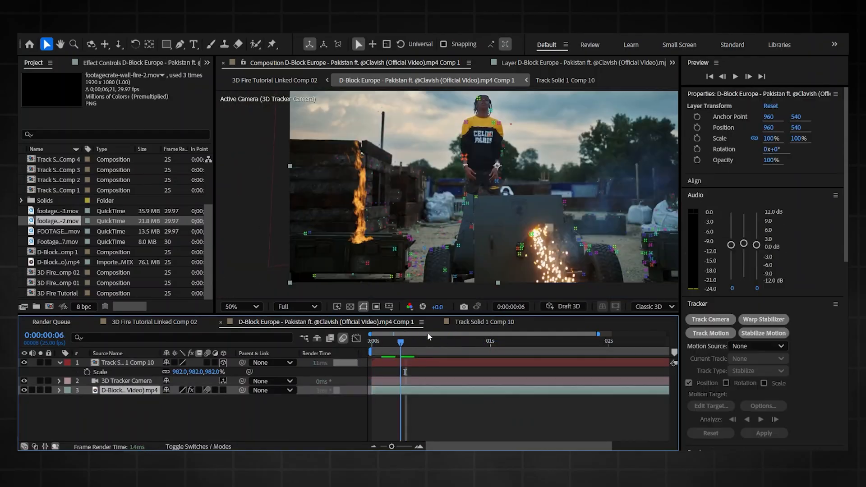
pyautogui.moveTo(427, 332); pyautogui.dragTo(522, 328)
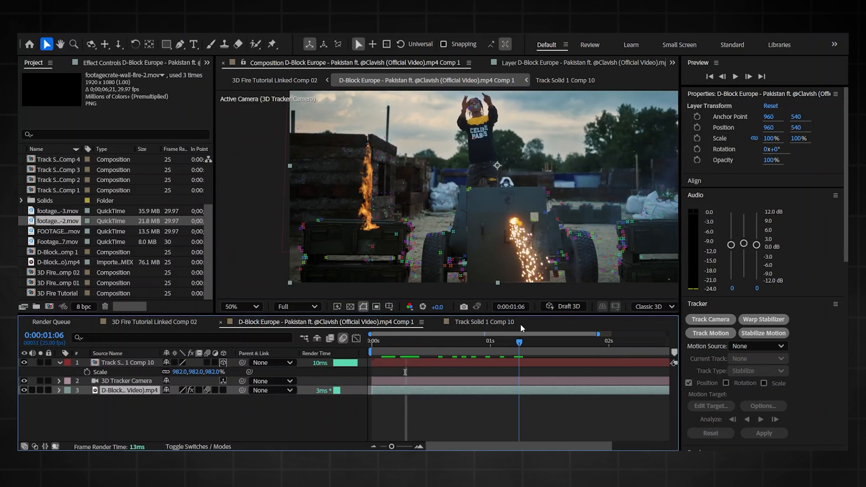
# Apply Deep Glow to the fire pre-comp with radius 528 and exposure 0.82.
pyautogui.click(513, 365)
pyautogui.hotkey('ctrl', 'space')
pyautogui.write('dee')
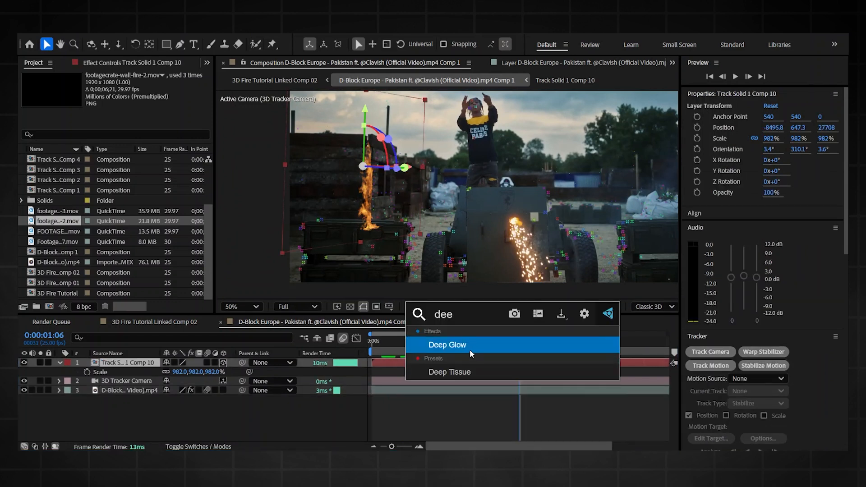
pyautogui.click(471, 346)
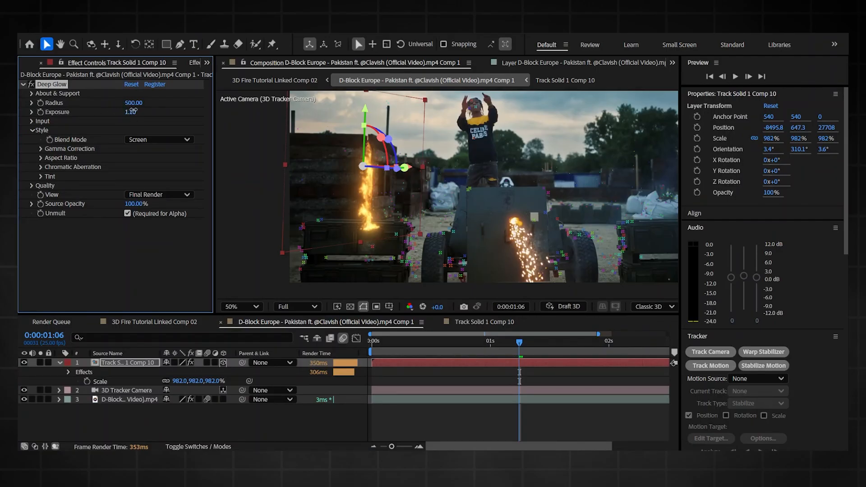
pyautogui.moveTo(133, 110); pyautogui.dragTo(116, 109)
pyautogui.moveTo(133, 103)
pyautogui.mouseDown()
pyautogui.moveTo(149, 103)
pyautogui.moveTo(122, 112)
pyautogui.mouseUp()
pyautogui.click(432, 405)
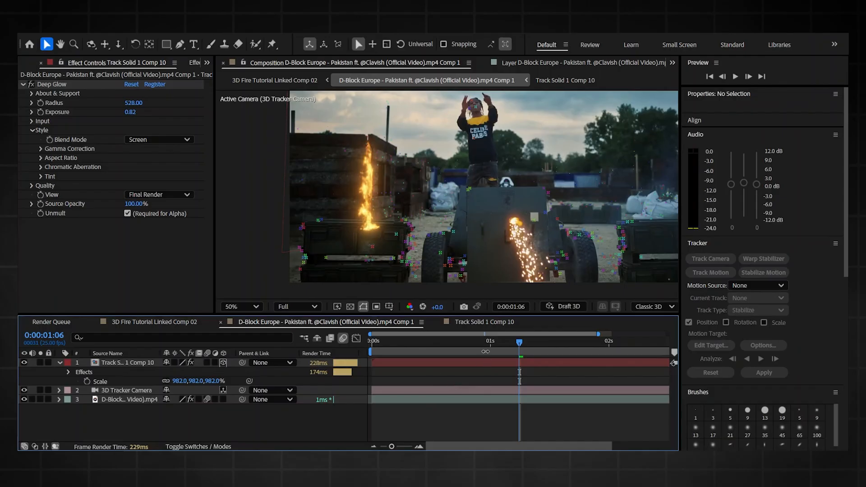
# At frame 8, create a second solid and camera from the 3D Camera Tracker points on the crate below the fire.
pyautogui.moveTo(428, 343); pyautogui.dragTo(388, 351)
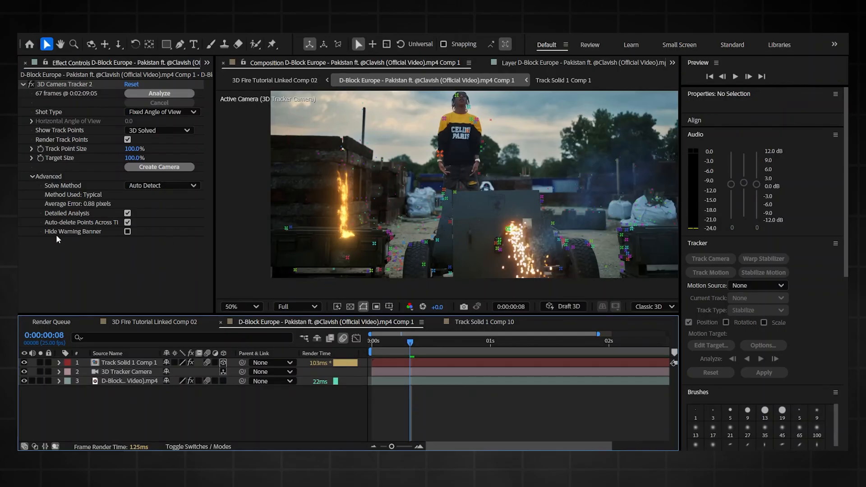
pyautogui.click(129, 141)
pyautogui.click(129, 142)
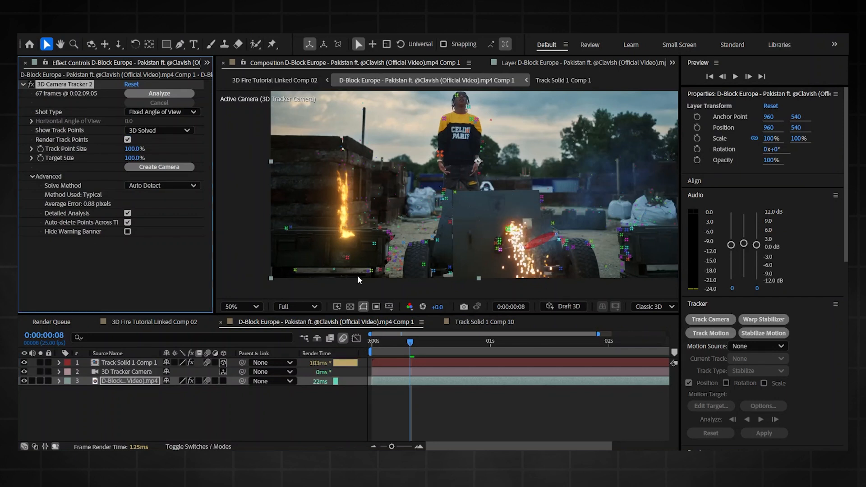
pyautogui.scroll(2, 383, 254)
pyautogui.press('h')
pyautogui.moveTo(318, 221); pyautogui.dragTo(370, 185)
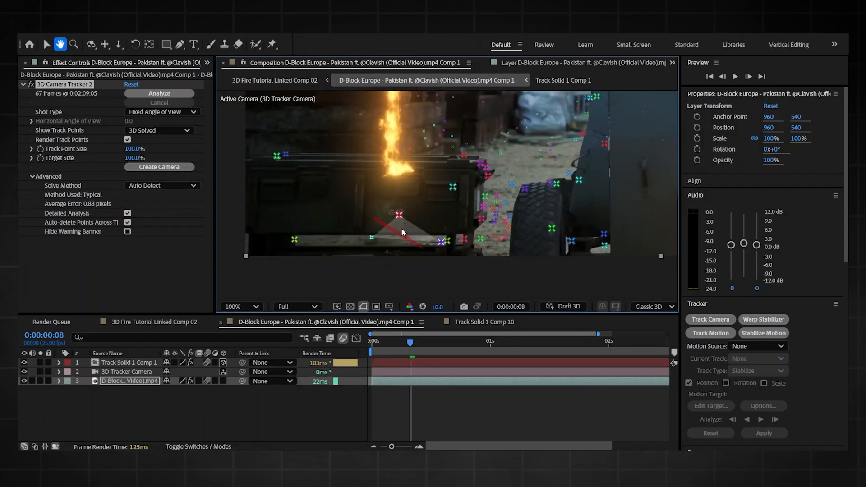
pyautogui.press('v')
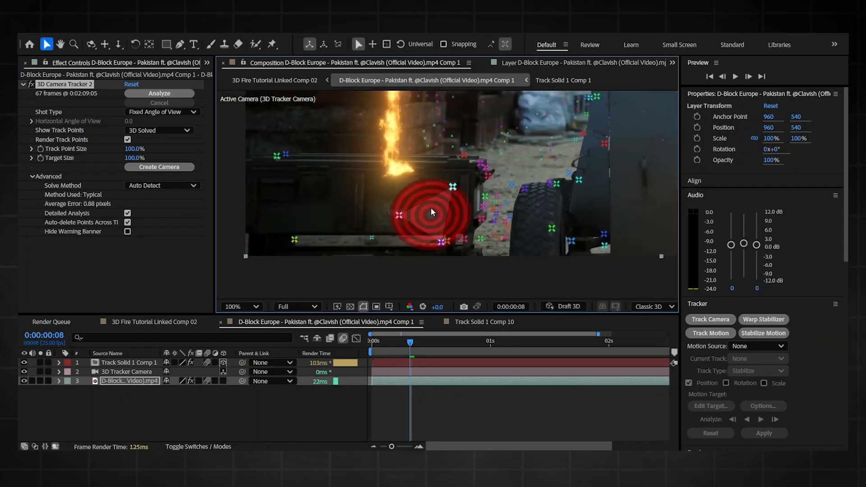
pyautogui.rightClick(412, 249)
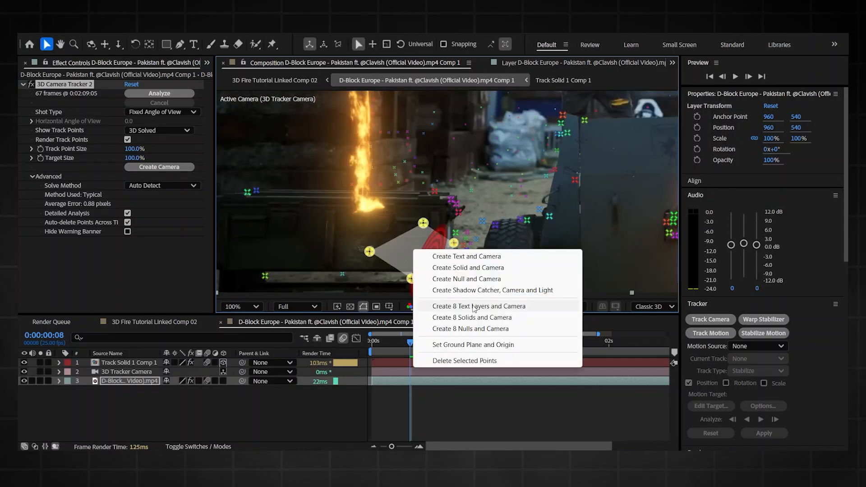
pyautogui.click(458, 266)
# Rotate and shift the new solid to face the camera on the crate, then pre-compose it with all attributes left in place.
pyautogui.click(434, 362)
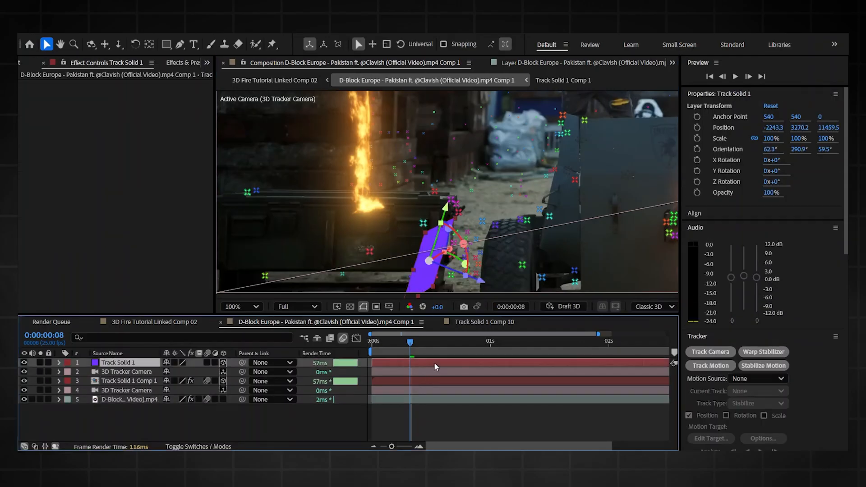
pyautogui.moveTo(466, 261); pyautogui.dragTo(452, 272)
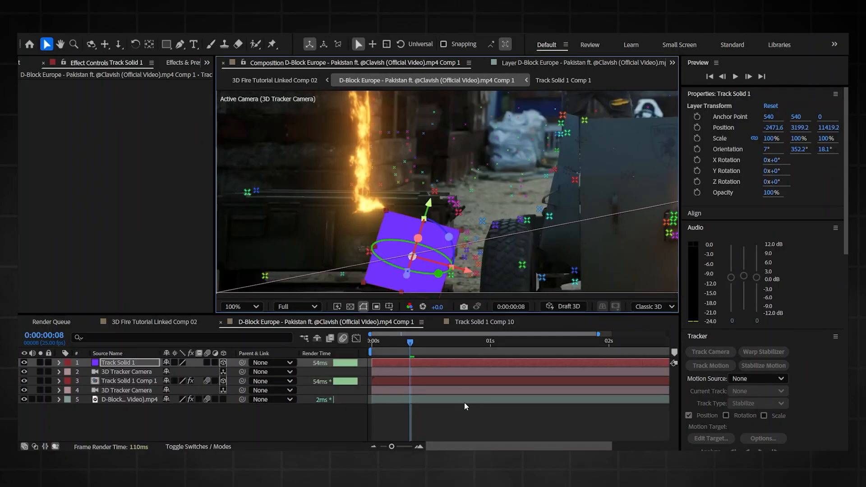
pyautogui.rightClick(423, 362)
pyautogui.click(462, 294)
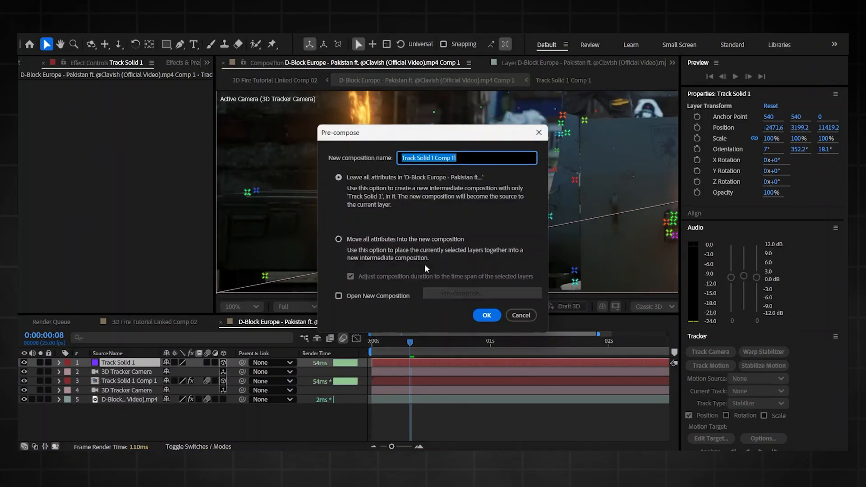
pyautogui.click(481, 316)
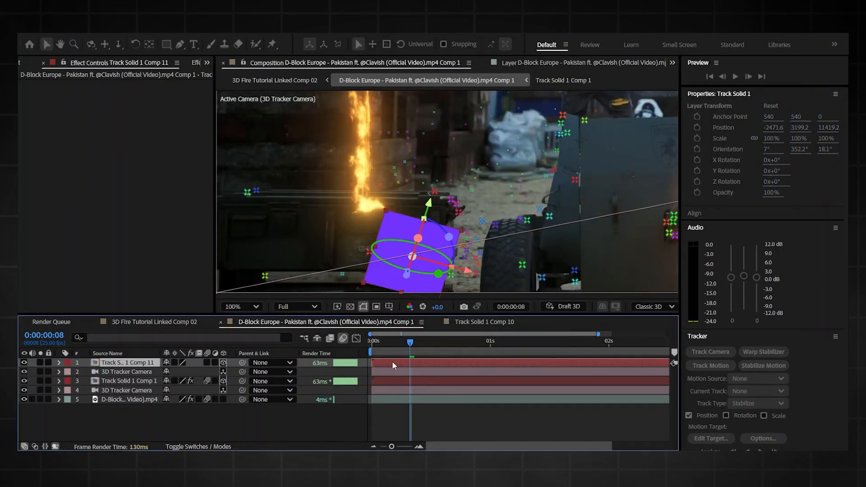
# Open the crate's new pre-comp and delete the solid inside it.
pyautogui.doubleClick(396, 362)
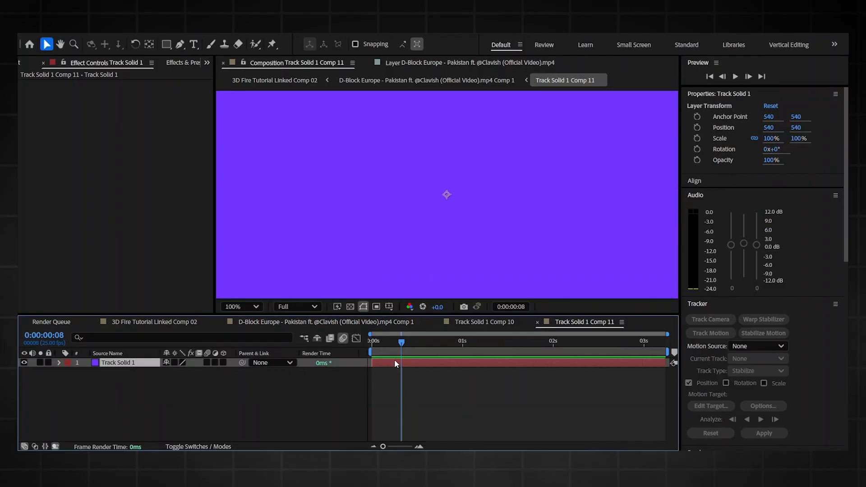
pyautogui.press('Delete')
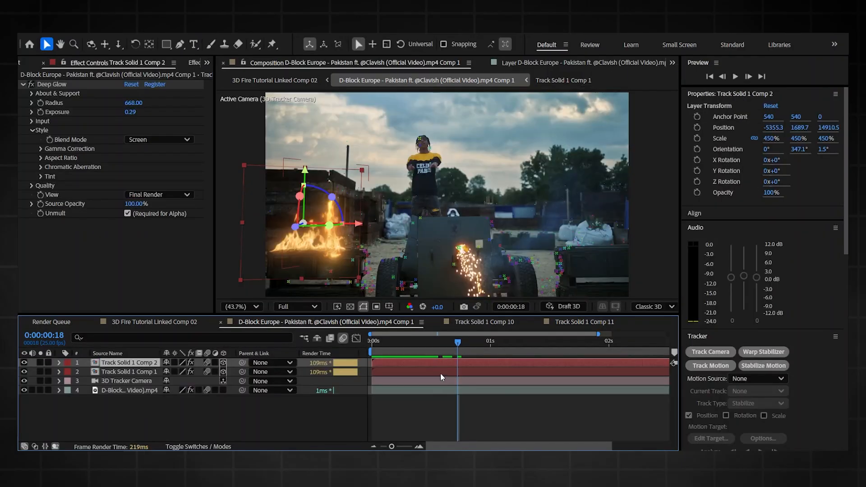
pyautogui.moveTo(385, 266); pyautogui.dragTo(400, 255)
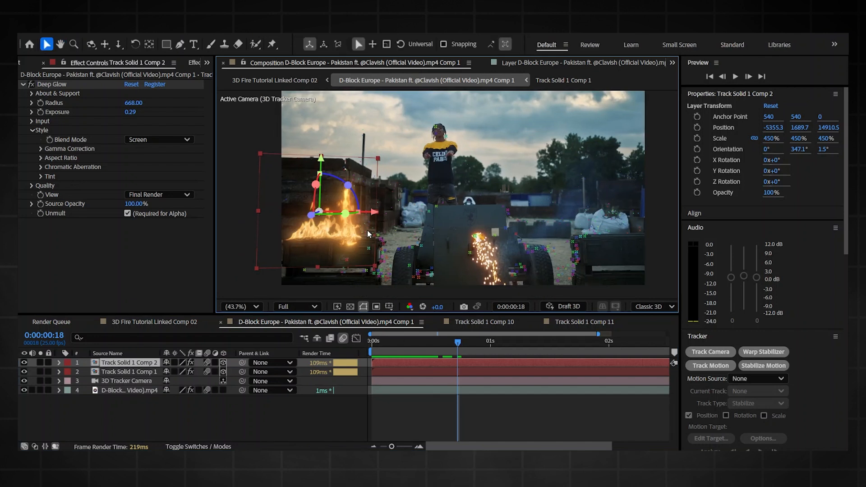
# Try to duplicate the left crate's fire layer and move the copy onto the opposite crate, checking its placement at 0:00:01:13.
pyautogui.scroll(3, 313, 237)
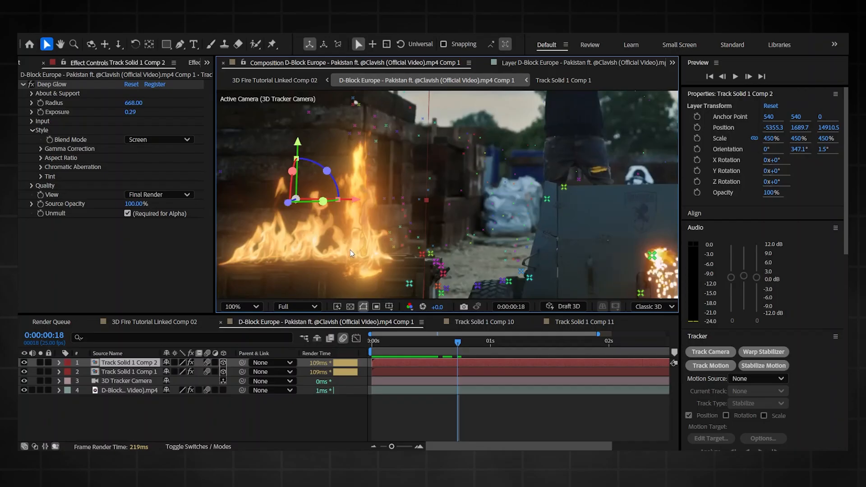
pyautogui.scroll(-2, 350, 250)
pyautogui.moveTo(453, 233); pyautogui.dragTo(591, 238)
pyautogui.click(431, 366)
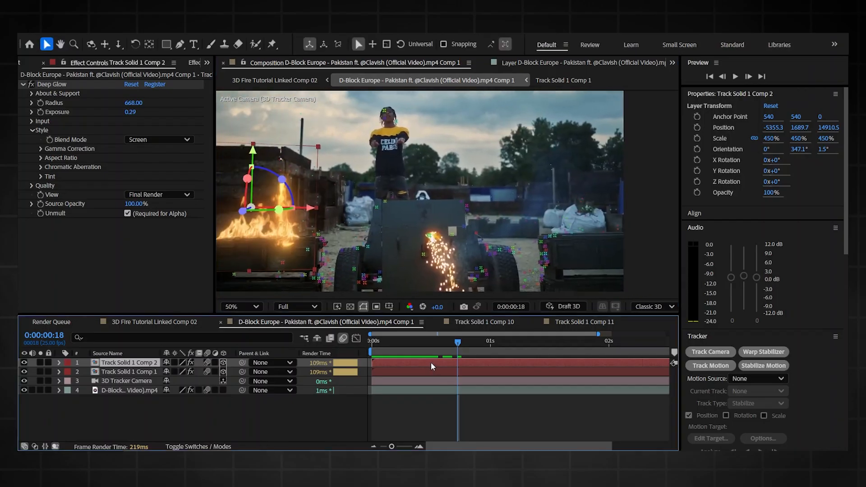
pyautogui.hotkey('ctrl', 'd')
pyautogui.moveTo(309, 207); pyautogui.dragTo(644, 212)
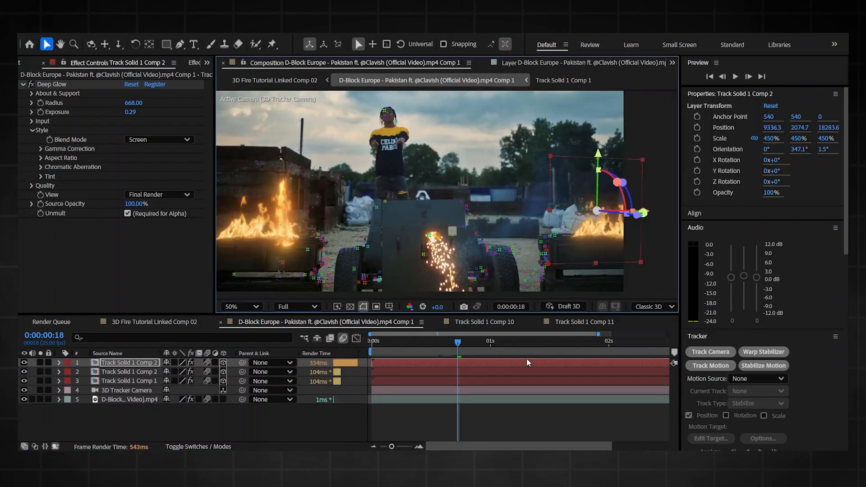
pyautogui.click(550, 341)
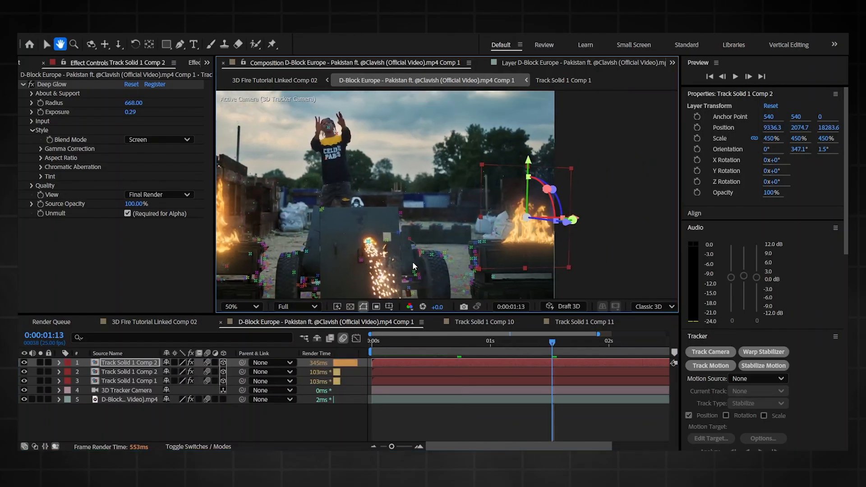
pyautogui.scroll(2, 649, 203)
pyautogui.moveTo(567, 223); pyautogui.dragTo(517, 231)
pyautogui.scroll(-2, 546, 271)
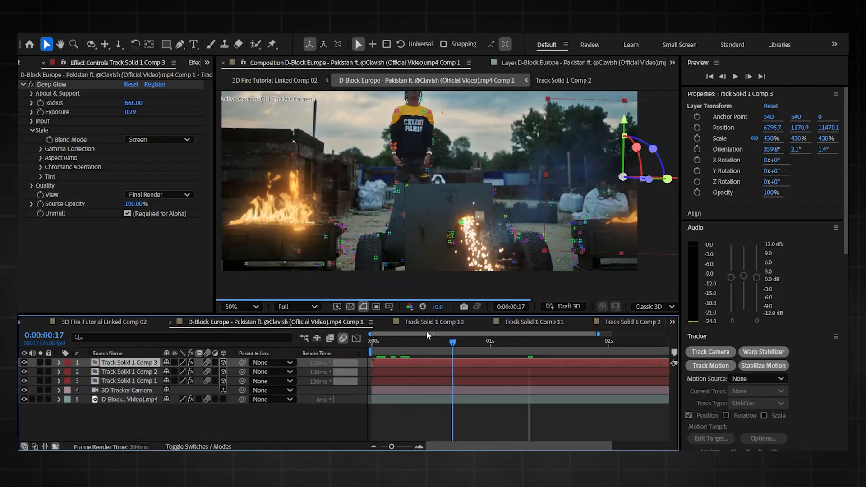
# At 0:00:01:21, try shifting the fire footage in time inside Track Solid 1 Comp 2, undo it and return to the main composition.
pyautogui.click(589, 343)
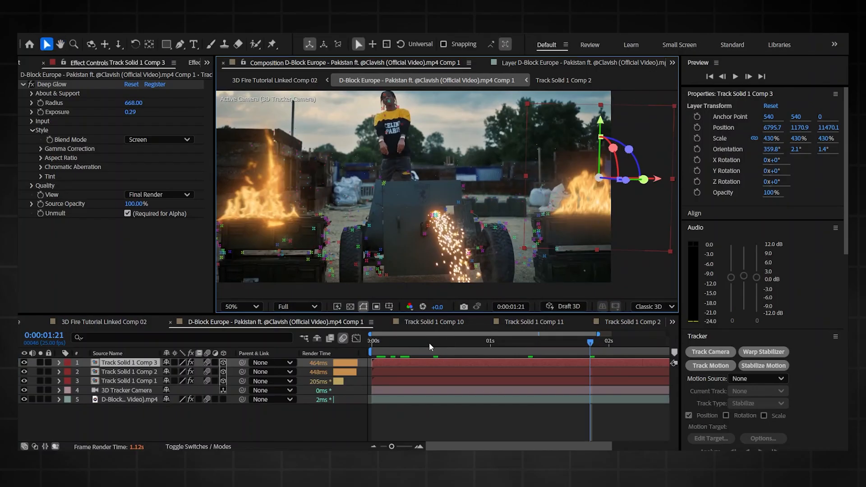
pyautogui.doubleClick(422, 370)
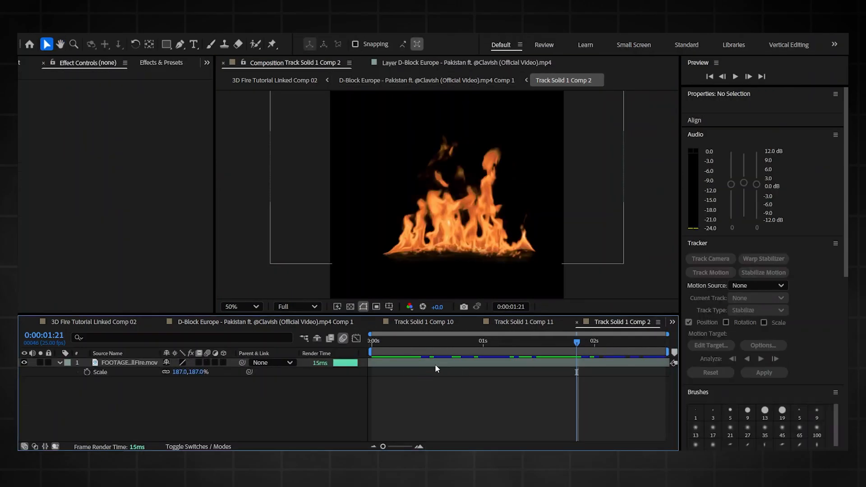
pyautogui.moveTo(436, 365); pyautogui.dragTo(474, 364)
pyautogui.moveTo(424, 343)
pyautogui.mouseDown()
pyautogui.moveTo(539, 338)
pyautogui.moveTo(420, 357)
pyautogui.mouseUp()
pyautogui.hotkey('ctrl', 'z')
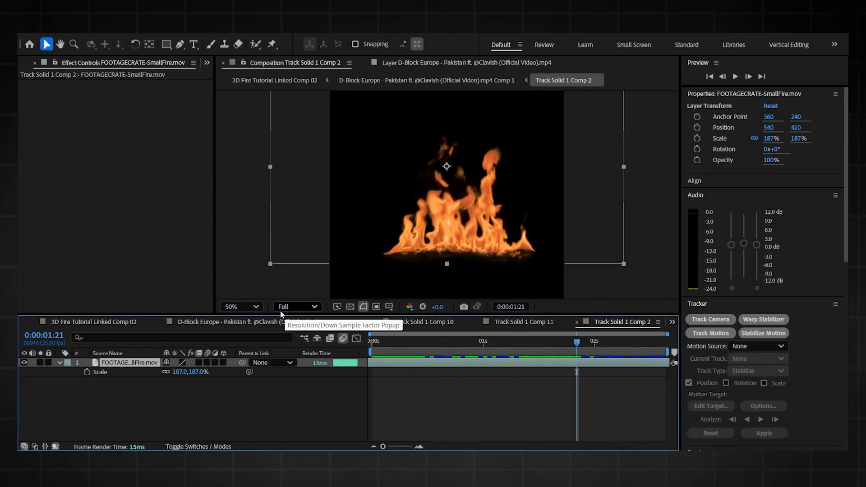
pyautogui.click(242, 322)
# At frame 9, select the video's 3D Camera Tracker points along the right-hand crate's edge and bring up their creation options.
pyautogui.click(414, 341)
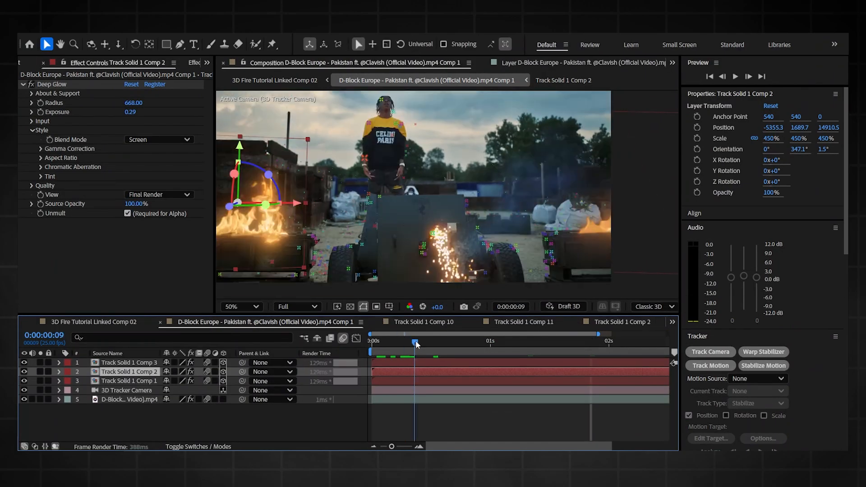
pyautogui.click(426, 397)
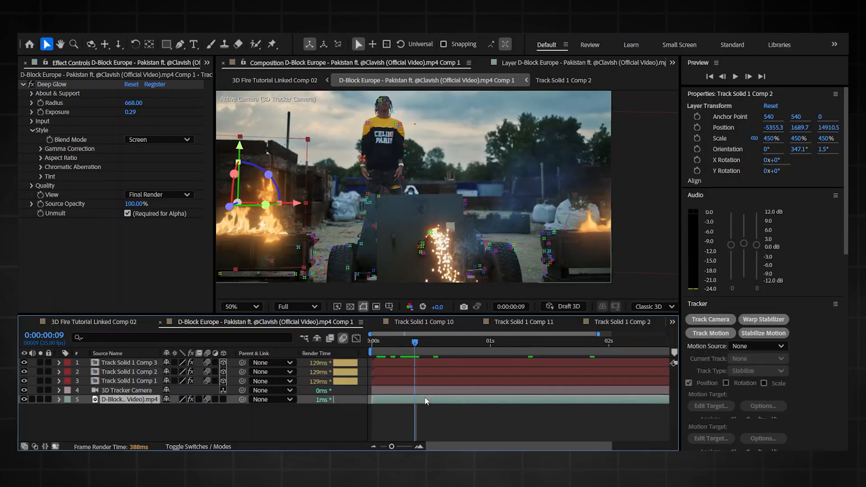
pyautogui.click(127, 140)
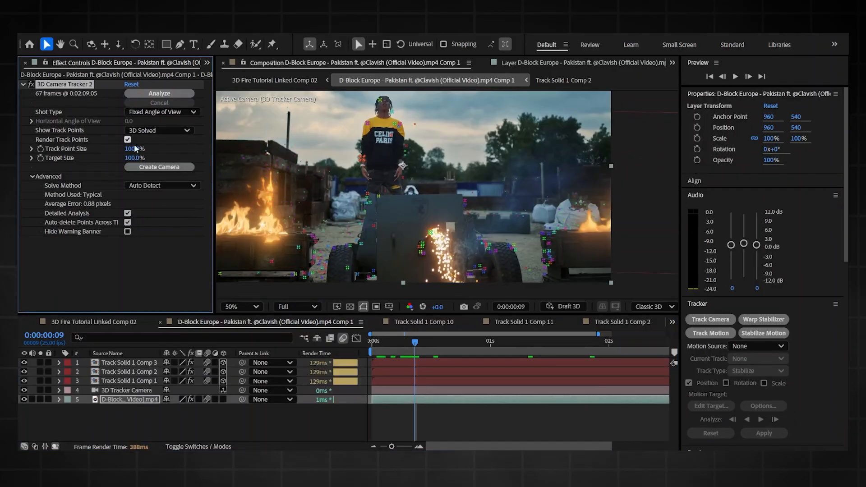
pyautogui.moveTo(565, 271)
pyautogui.mouseDown()
pyautogui.moveTo(568, 277)
pyautogui.moveTo(557, 252)
pyautogui.mouseUp()
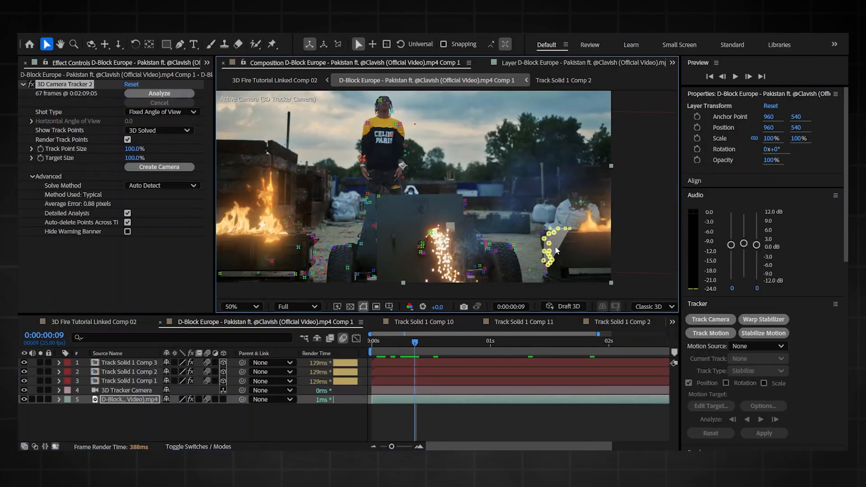
pyautogui.rightClick(557, 251)
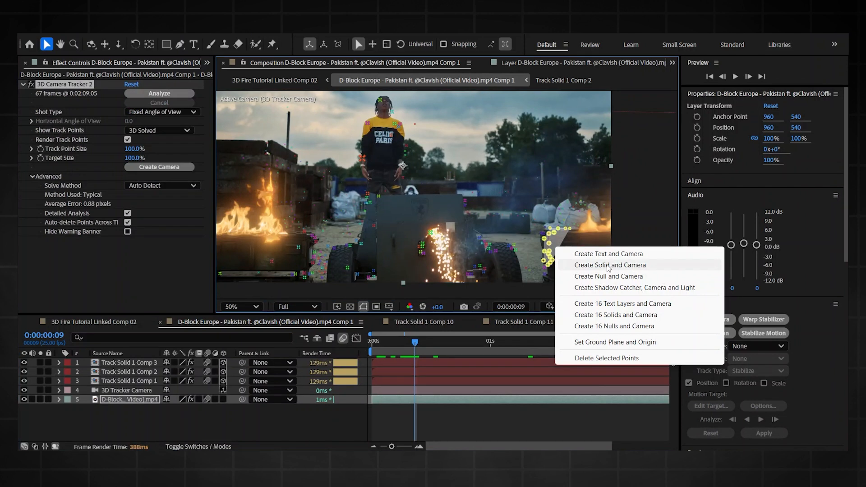
pyautogui.scroll(2, 595, 226)
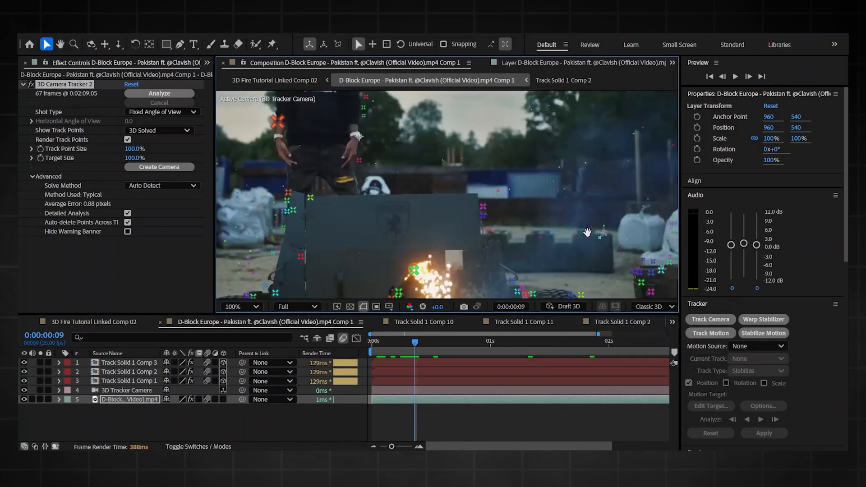
# Open the right-hand crate's fire pre-comp, go to its first frame and select the fire footage.
pyautogui.doubleClick(412, 362)
pyautogui.moveTo(405, 337); pyautogui.dragTo(348, 339)
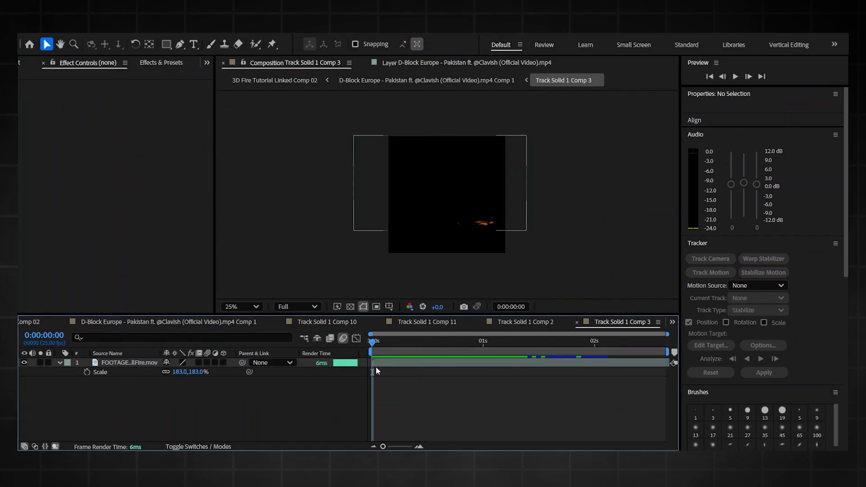
pyautogui.click(389, 362)
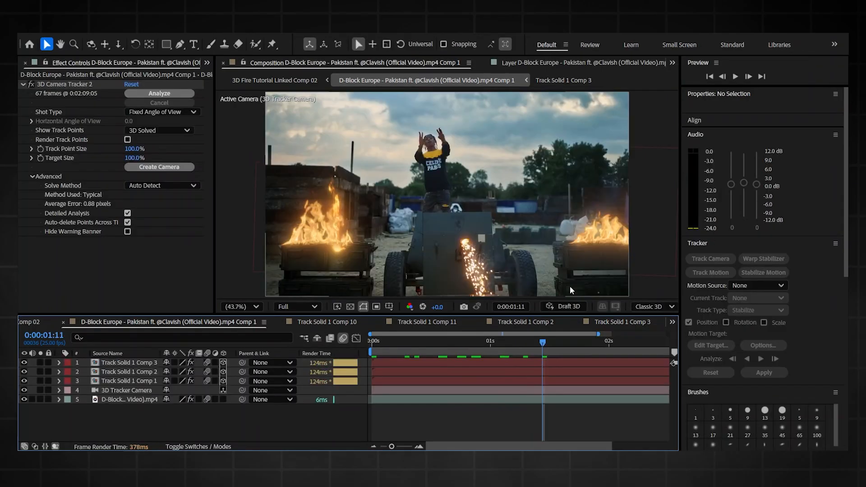
# At frame 12, try placing a duplicate of the left crate's fire deep in the background by the wooden stack, and delete it.
pyautogui.moveTo(596, 351); pyautogui.dragTo(429, 347)
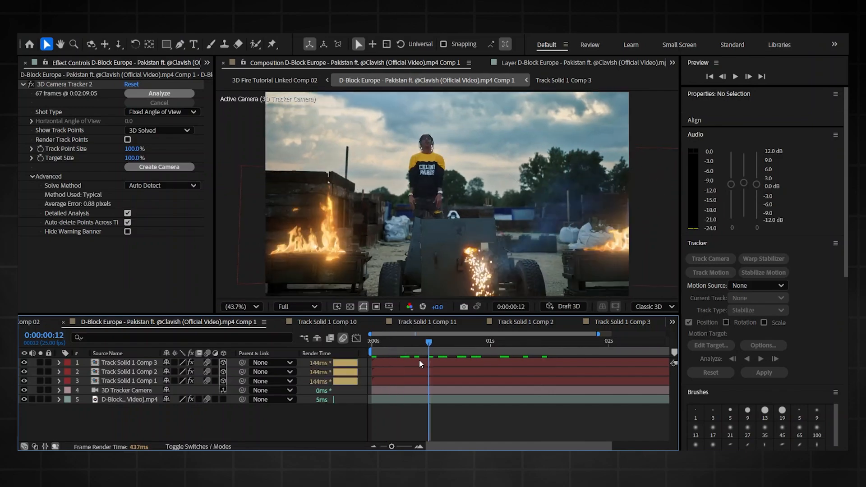
pyautogui.click(346, 254)
pyautogui.hotkey('ctrl', 'd')
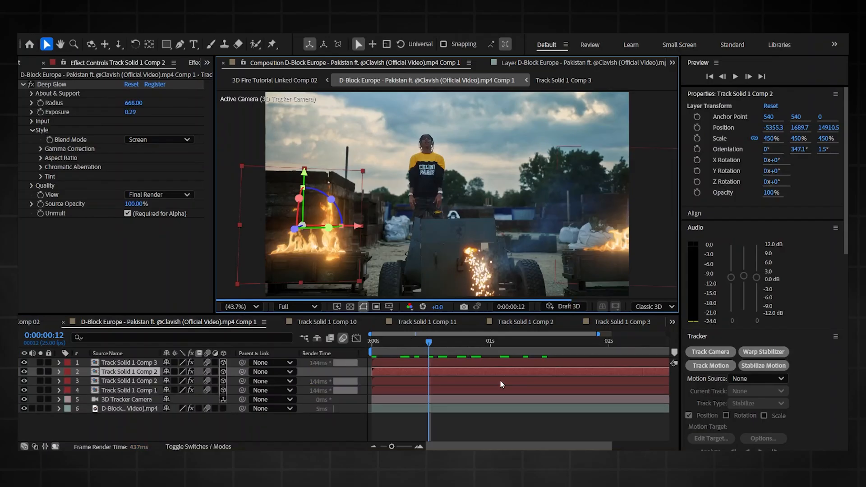
pyautogui.moveTo(292, 233); pyautogui.dragTo(392, 224)
pyautogui.scroll(4, 353, 214)
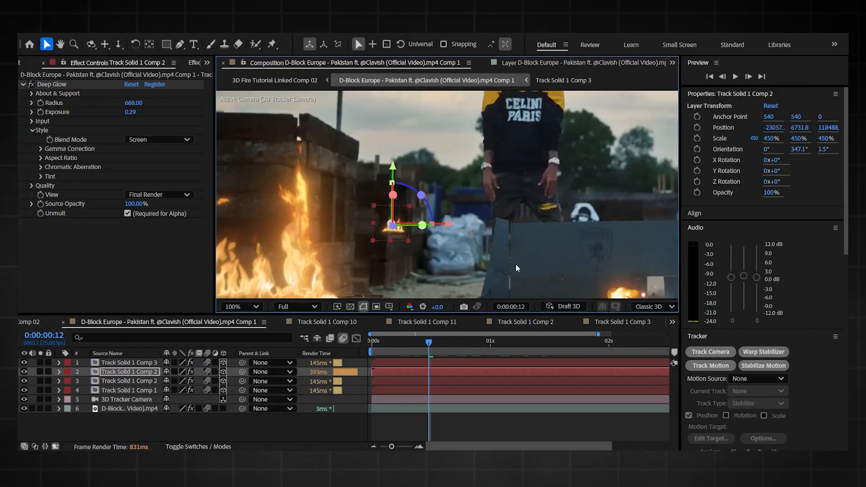
pyautogui.hotkey('ctrl', 'z')
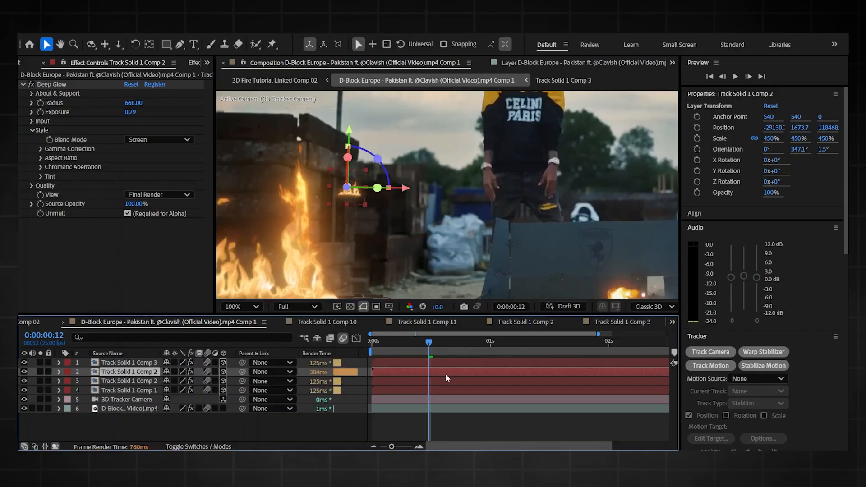
pyautogui.press('Delete')
# Show the video's 3D tracker points and create a solid and camera from the points on the background wooden stack.
pyautogui.press(',')
pyautogui.press('-')
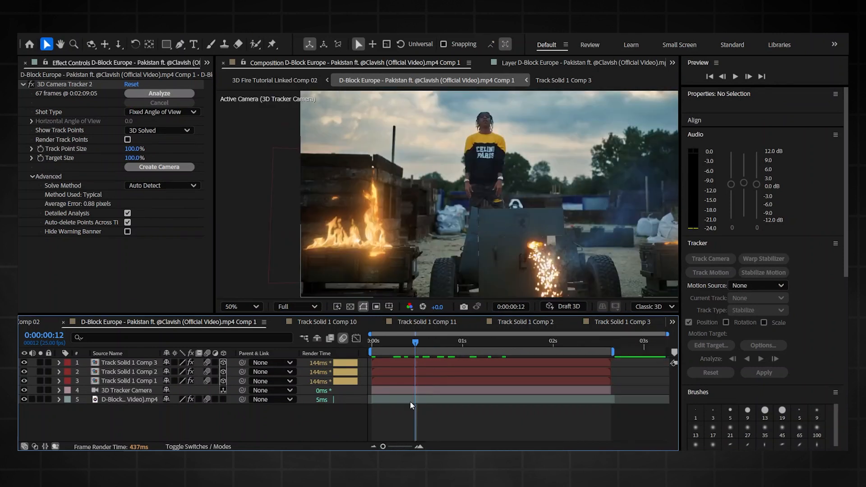
pyautogui.click(410, 401)
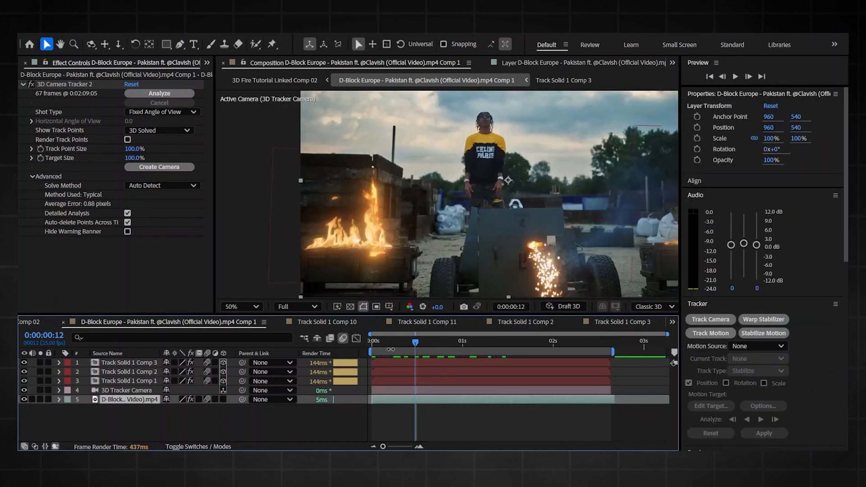
pyautogui.click(127, 139)
pyautogui.scroll(2, 430, 215)
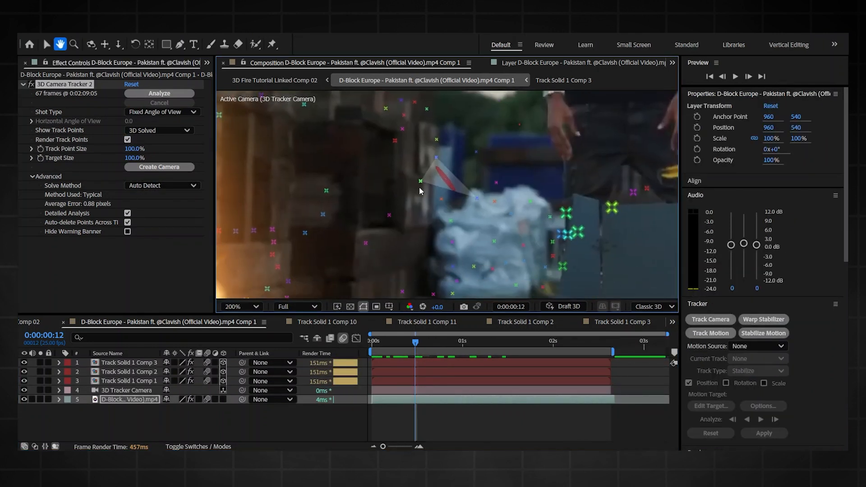
pyautogui.press('v')
pyautogui.moveTo(315, 136); pyautogui.dragTo(446, 248)
pyautogui.rightClick(385, 203)
pyautogui.click(415, 217)
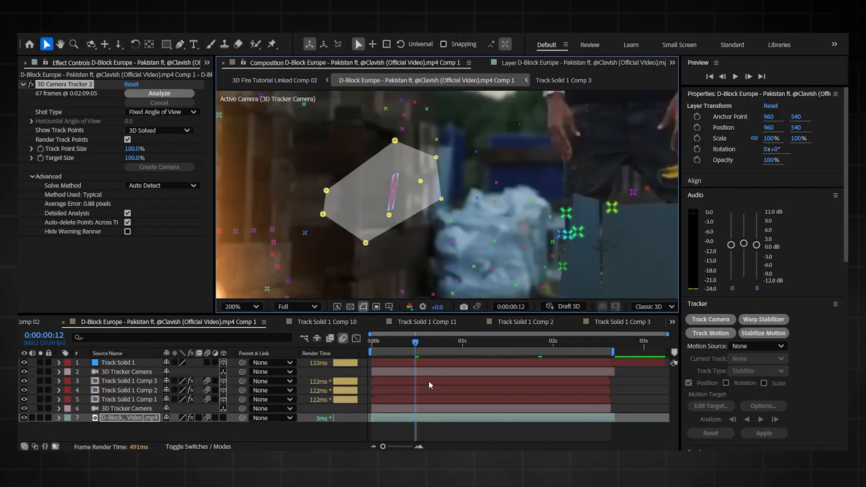
# Rotate the new solid on the background stack to face the camera and scale it up uniformly.
pyautogui.click(426, 361)
pyautogui.moveTo(425, 191); pyautogui.dragTo(430, 195)
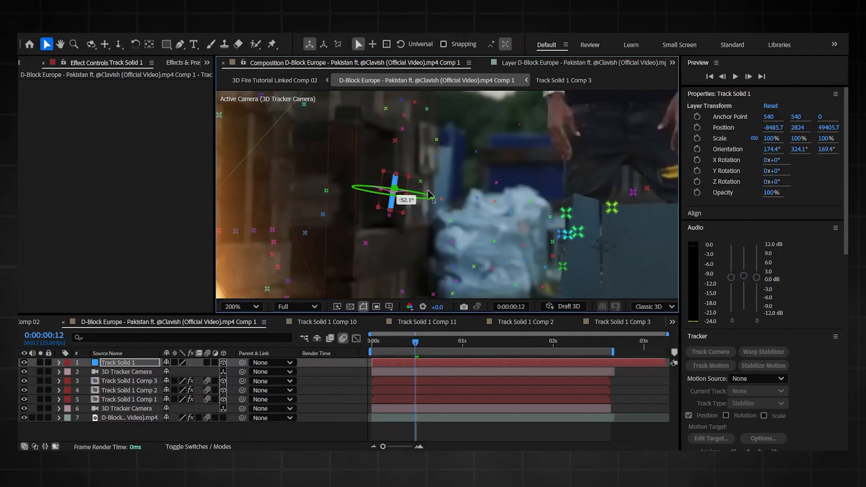
pyautogui.press('s')
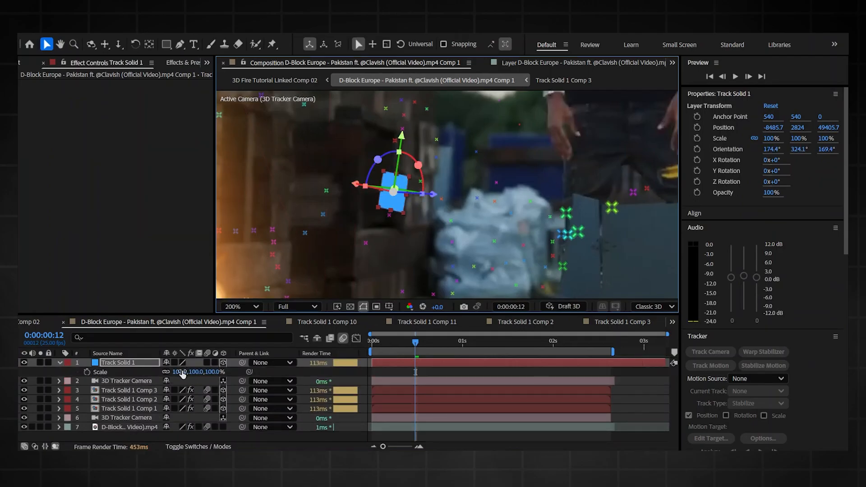
pyautogui.moveTo(182, 374); pyautogui.dragTo(242, 372)
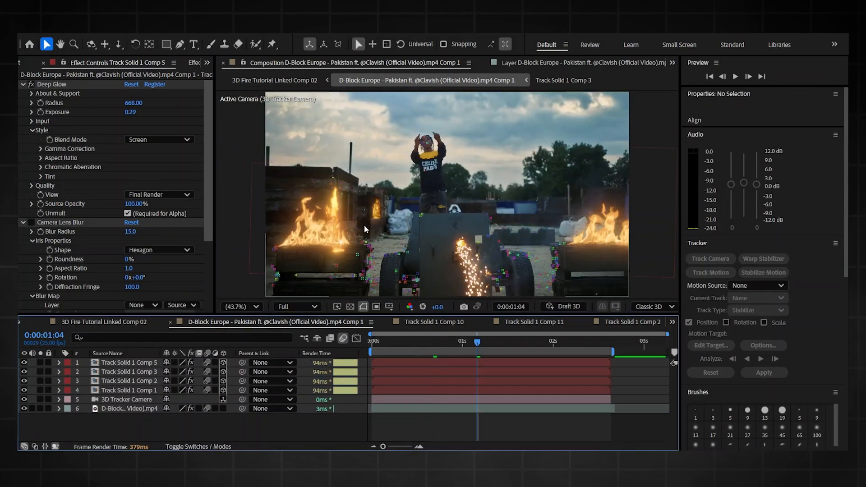
# Try moving the left crate's fire layer back toward the small fire on the stack, and undo the move.
pyautogui.scroll(3, 364, 225)
pyautogui.click(462, 139)
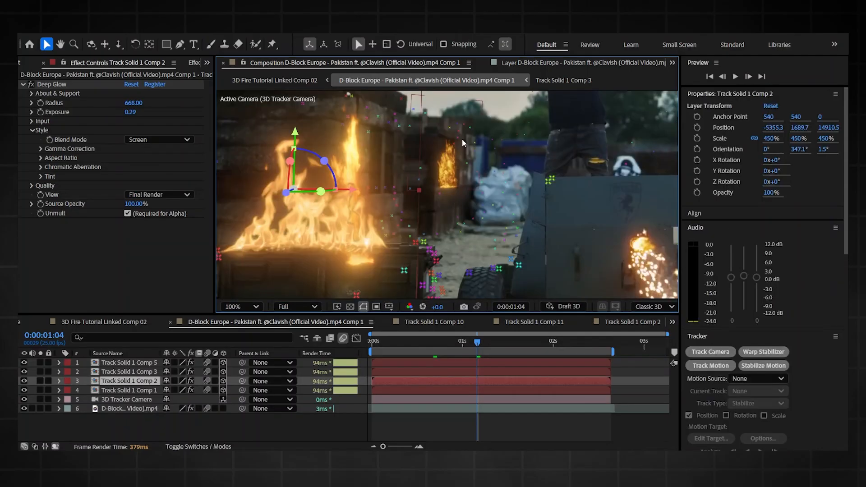
pyautogui.moveTo(286, 193); pyautogui.dragTo(359, 159)
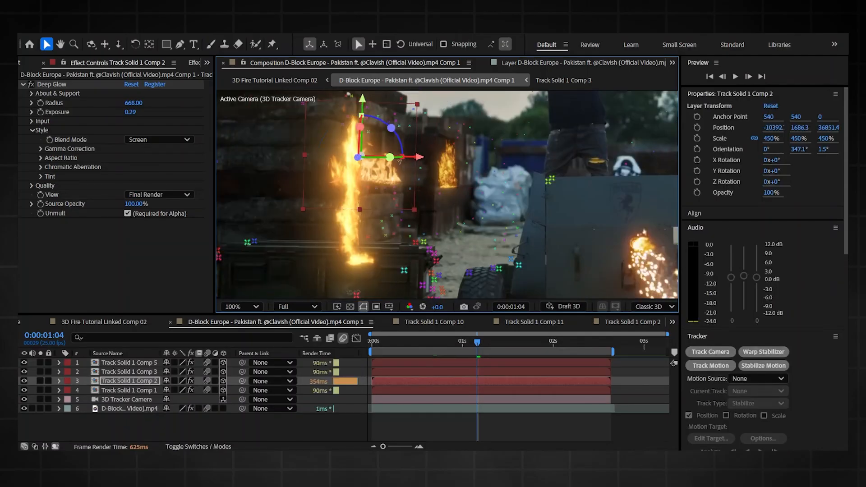
pyautogui.hotkey('ctrl', 'z')
# Inspect the small background fire up close, enable Camera Lens Blur on its layer and deselect it.
pyautogui.scroll(2, 464, 169)
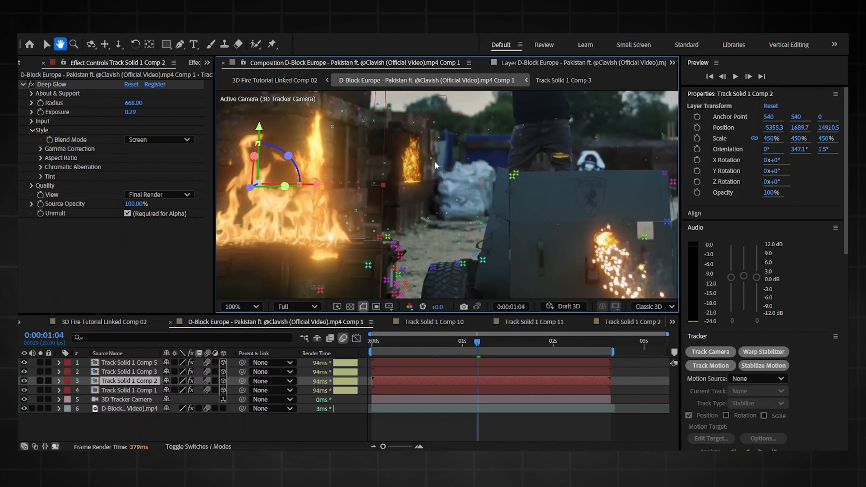
pyautogui.scroll(3, 419, 162)
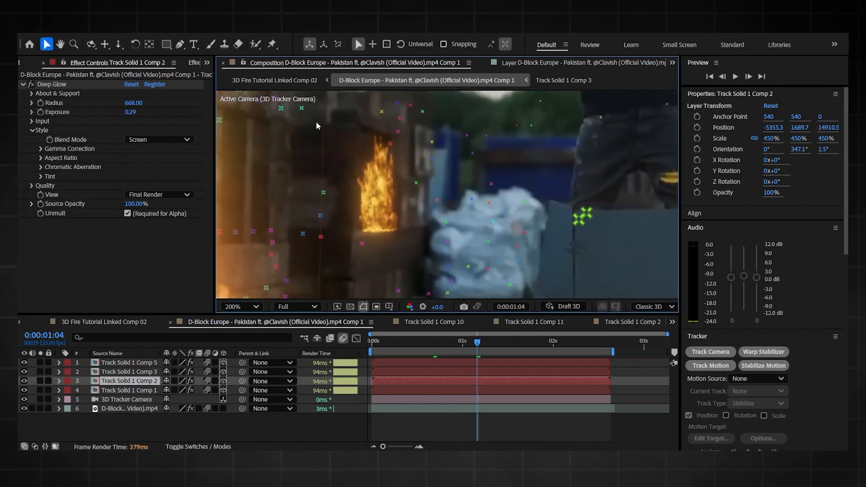
pyautogui.scroll(-2, 428, 174)
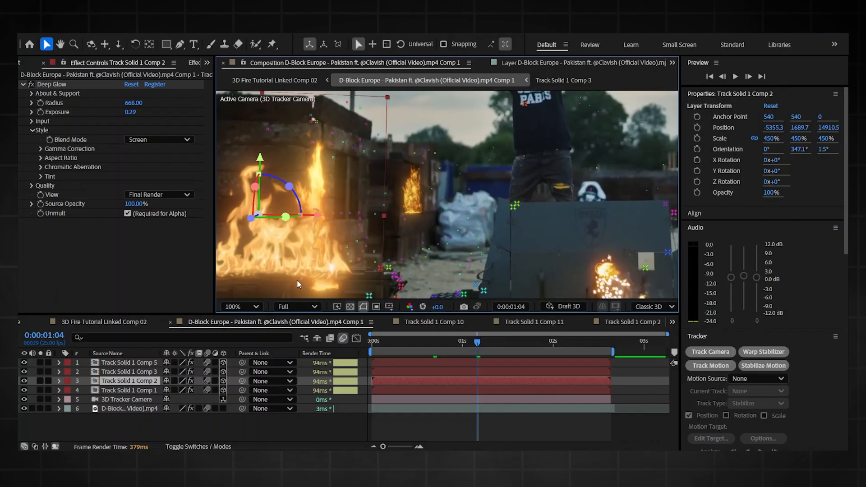
pyautogui.click(460, 362)
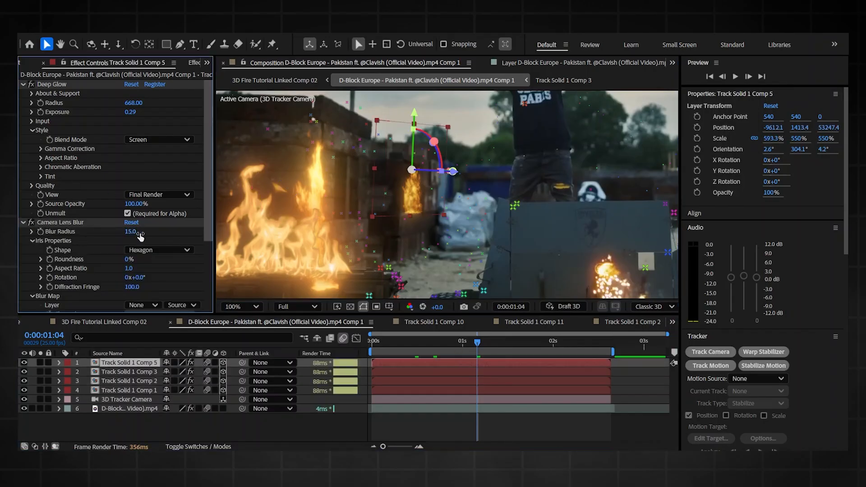
pyautogui.scroll(-2, 458, 255)
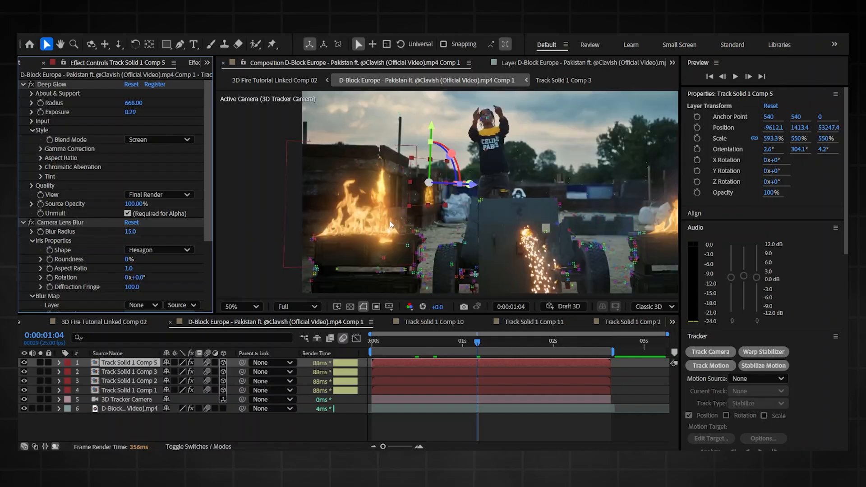
pyautogui.click(246, 175)
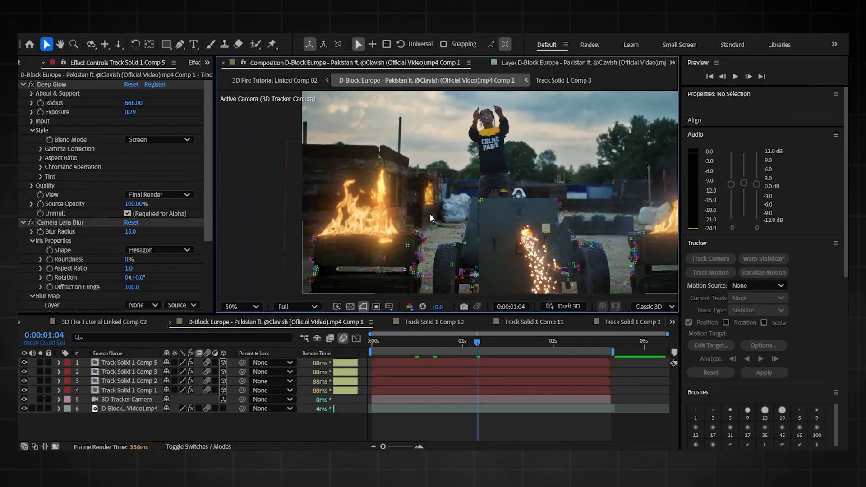
# Hide the fire layers Track Solid 1 Comp 2, Comp 3 and Comp 5 to isolate the Comp 1 flame at the left crate.
pyautogui.scroll(2, 542, 200)
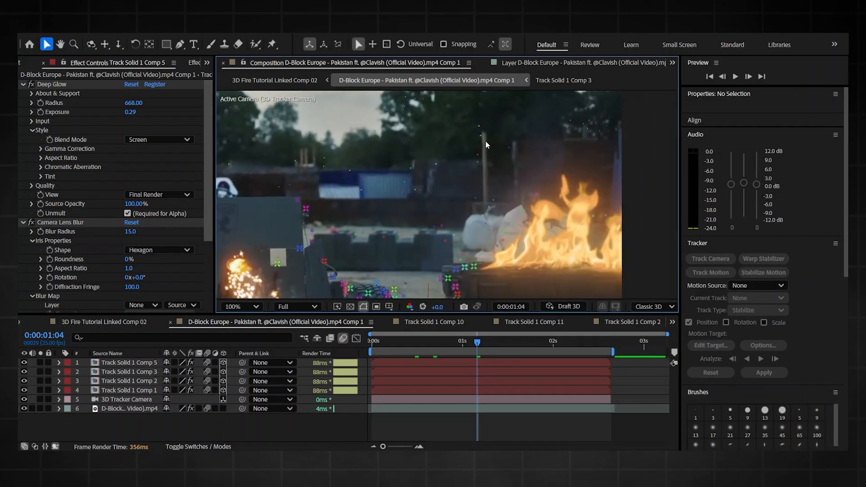
pyautogui.scroll(2, 486, 144)
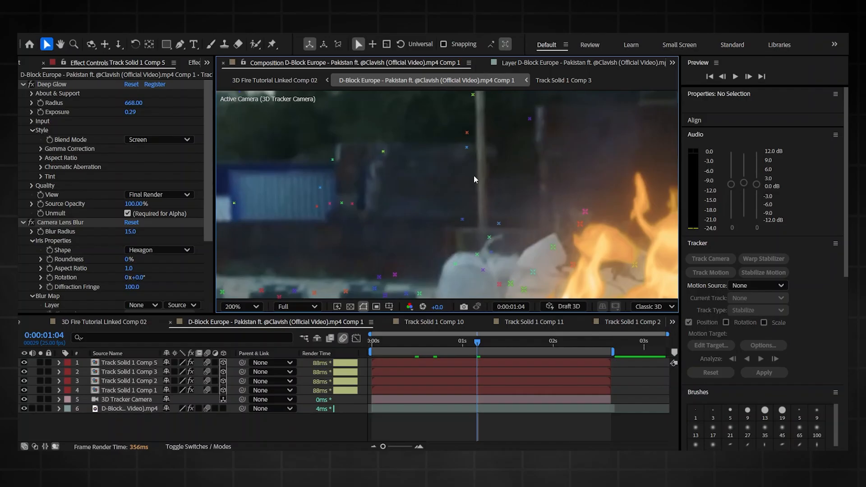
pyautogui.scroll(-2, 474, 175)
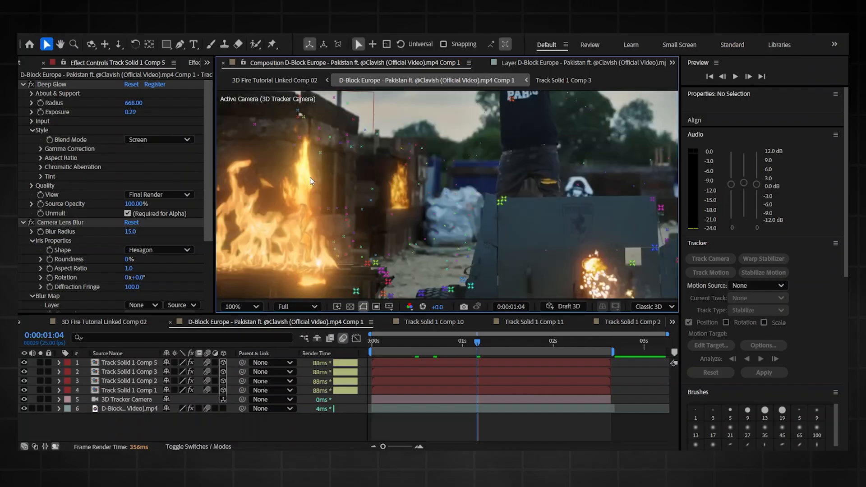
pyautogui.moveTo(310, 181); pyautogui.dragTo(349, 182)
pyautogui.click(24, 381)
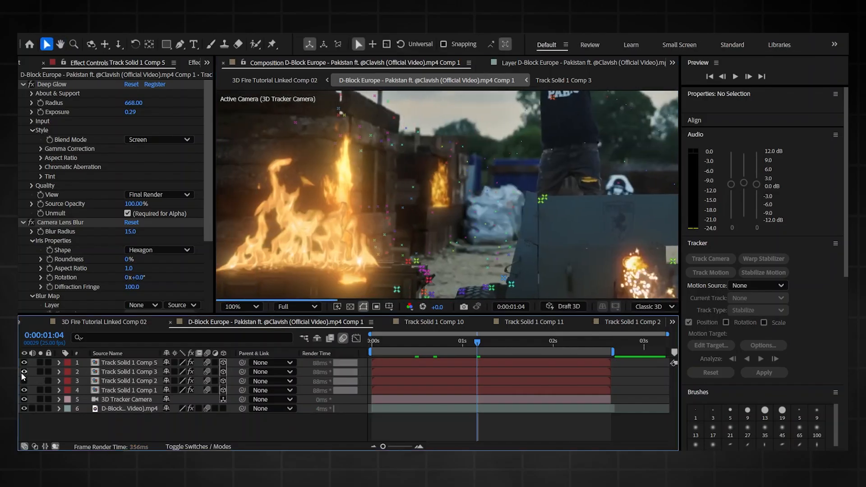
pyautogui.click(24, 371)
pyautogui.click(24, 362)
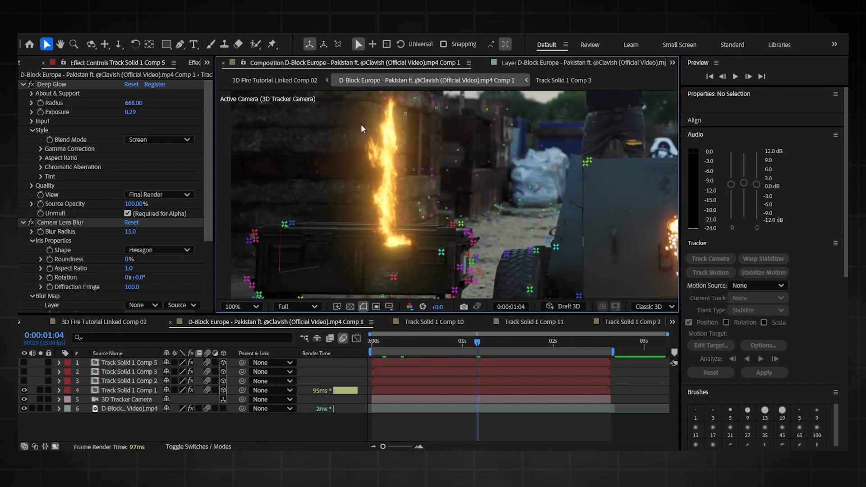
pyautogui.moveTo(415, 154); pyautogui.dragTo(518, 208)
pyautogui.press('v')
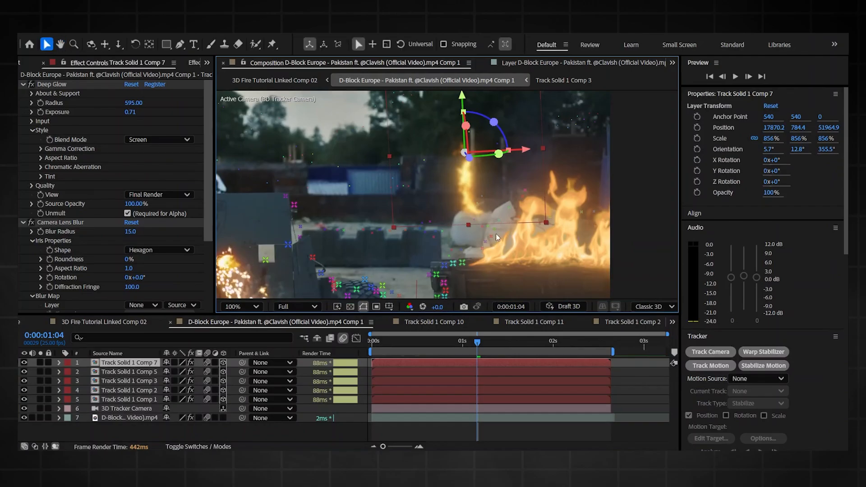
# Deselect the fire layer behind the right crate and bring up the source video layer's 3D Camera Tracker settings.
pyautogui.click(535, 405)
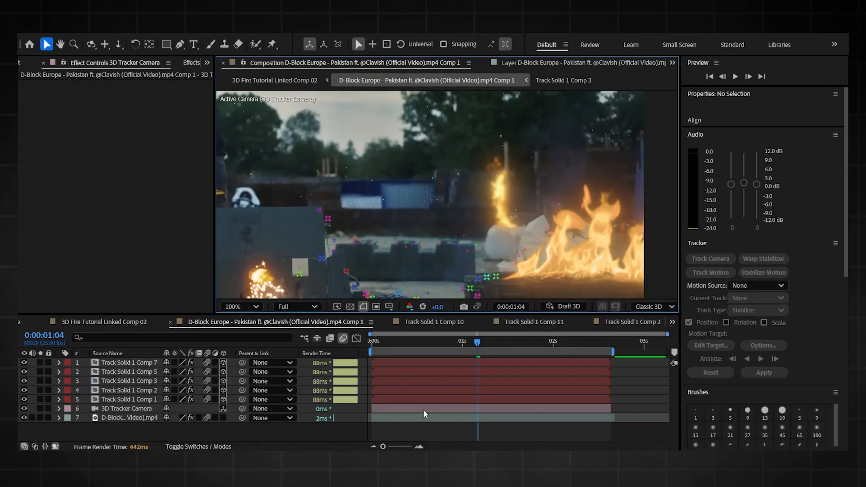
pyautogui.click(403, 407)
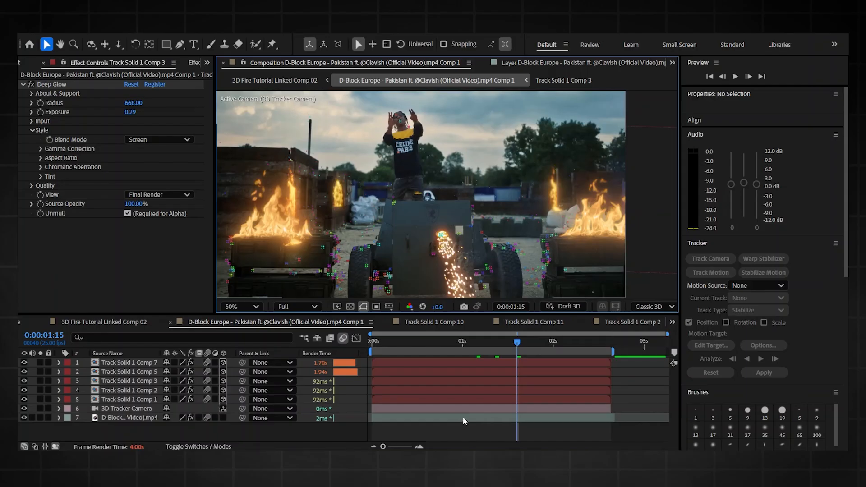
pyautogui.click(463, 417)
pyautogui.click(419, 428)
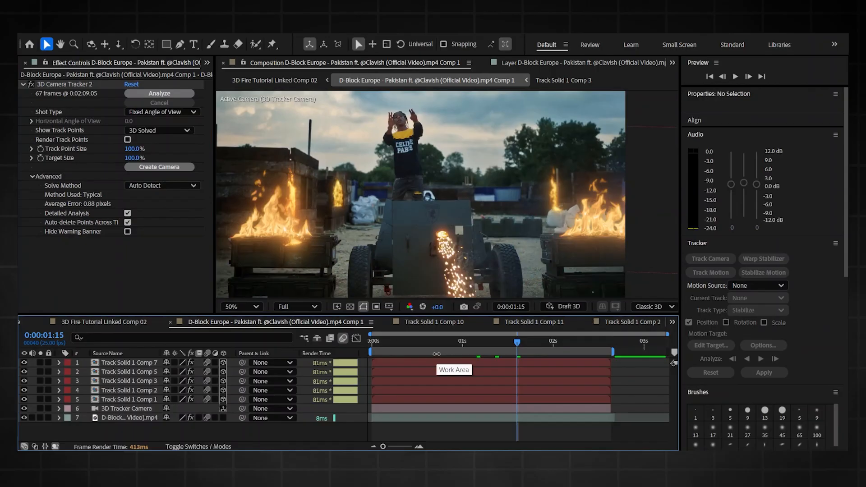
pyautogui.click(128, 139)
pyautogui.press('h')
pyautogui.moveTo(481, 233); pyautogui.dragTo(488, 208)
pyautogui.press('v')
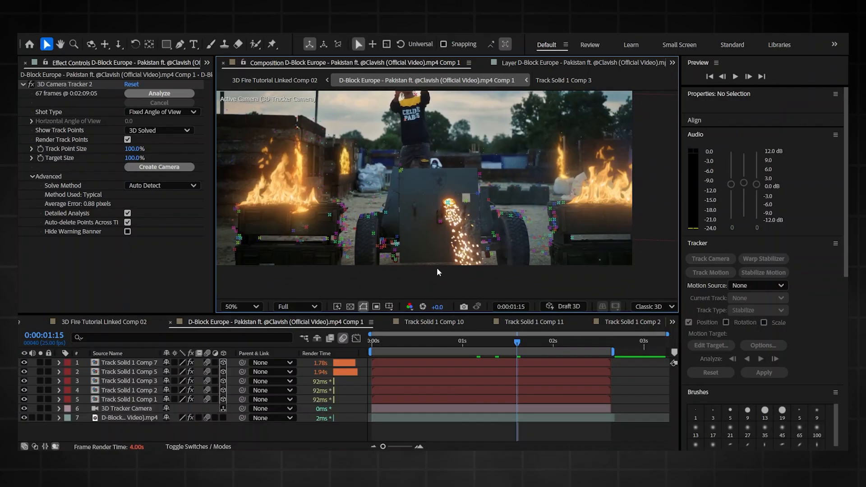
pyautogui.click(127, 140)
# Show the 3D track points and create a solid and camera from the points beside the cannon's left wheel.
pyautogui.click(64, 84)
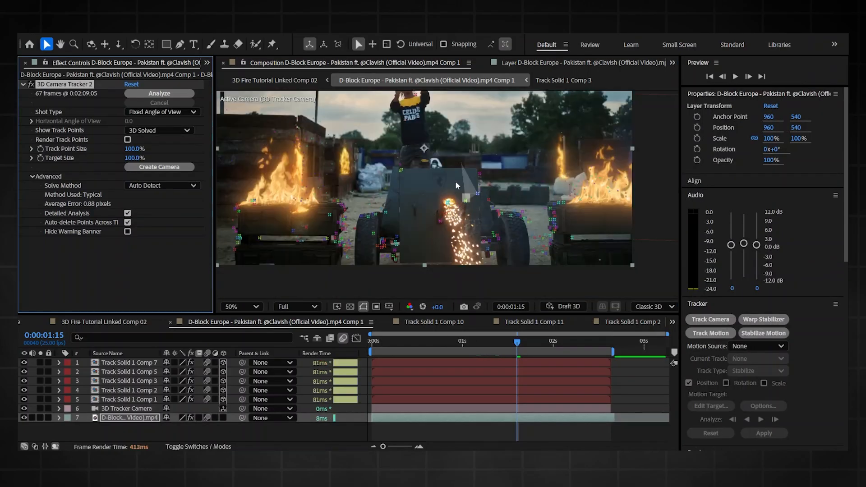
pyautogui.click(405, 221)
pyautogui.rightClick(393, 235)
pyautogui.click(433, 255)
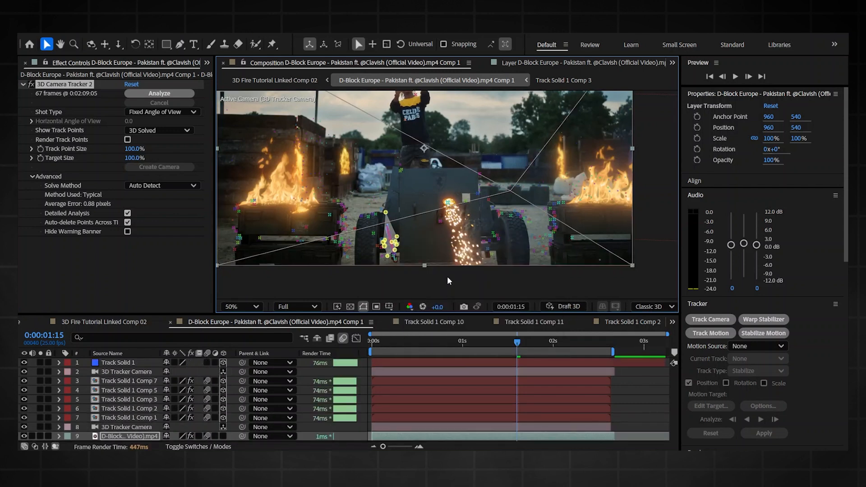
pyautogui.scroll(2, 447, 276)
pyautogui.moveTo(390, 243); pyautogui.dragTo(419, 209)
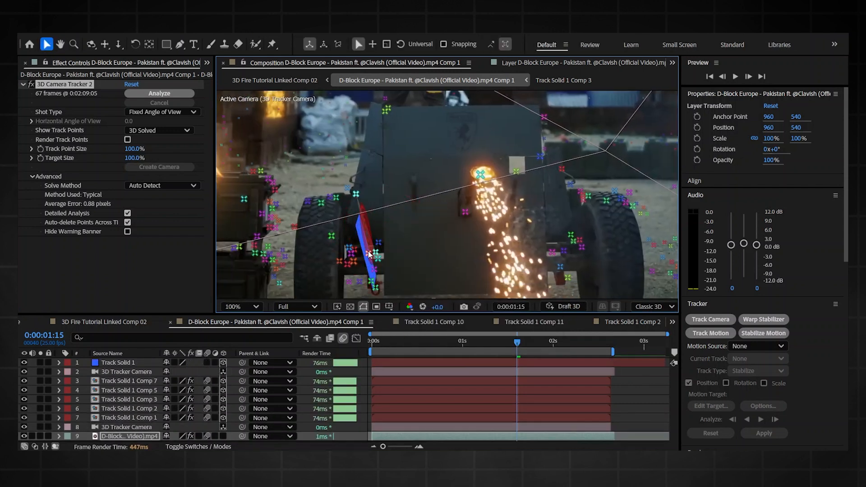
pyautogui.scroll(-2, 393, 194)
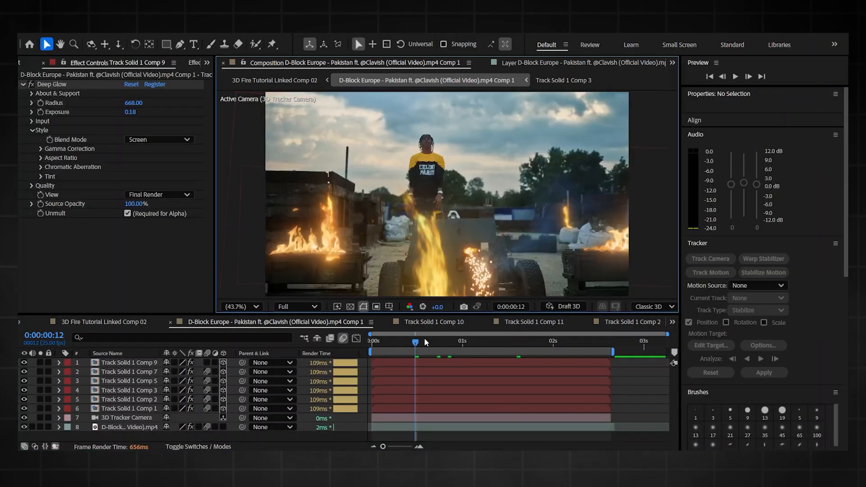
# Move to 0:00:00:23 and hide all six Track Solid fire layers.
pyautogui.moveTo(424, 337); pyautogui.dragTo(455, 340)
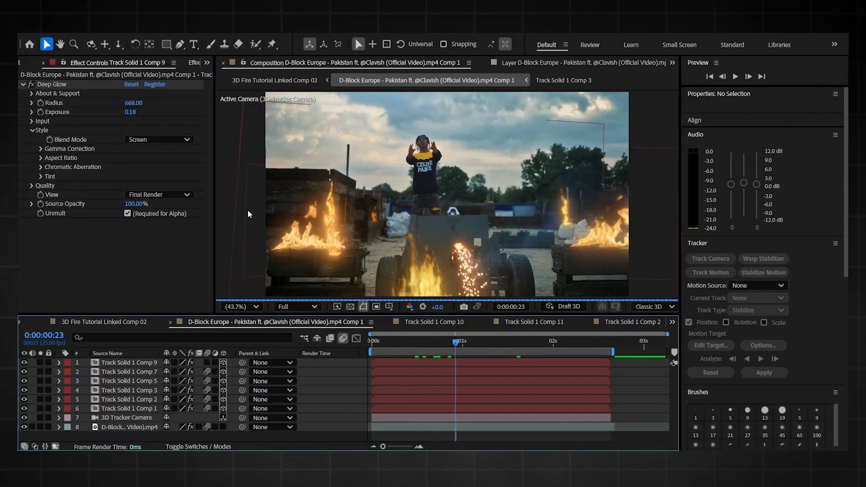
pyautogui.click(380, 280)
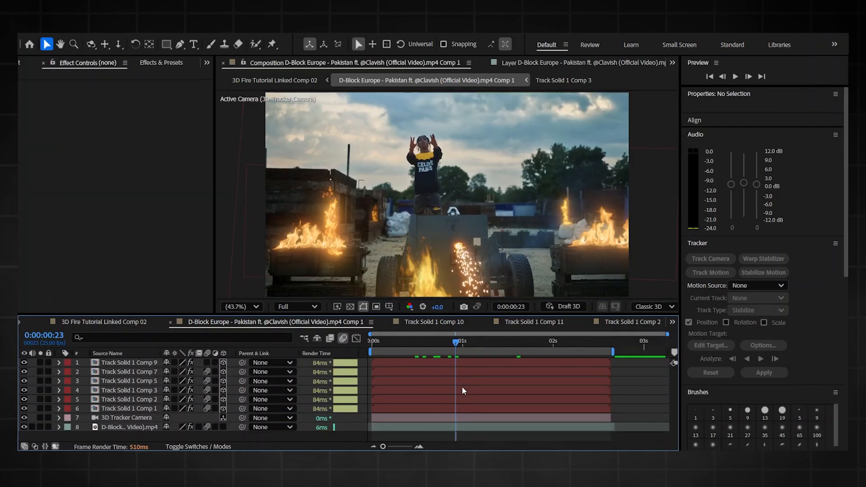
pyautogui.click(129, 409)
pyautogui.keyDown('shift'); pyautogui.click(129, 363); pyautogui.keyUp('shift')
pyautogui.click(24, 363)
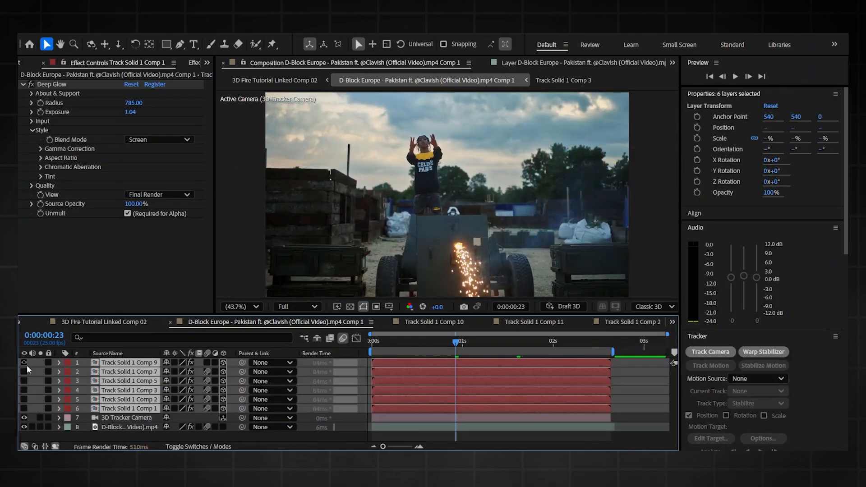
pyautogui.click(618, 385)
# Duplicate the source video layer and place the copy above all the fire layers for rotoscoping.
pyautogui.click(388, 426)
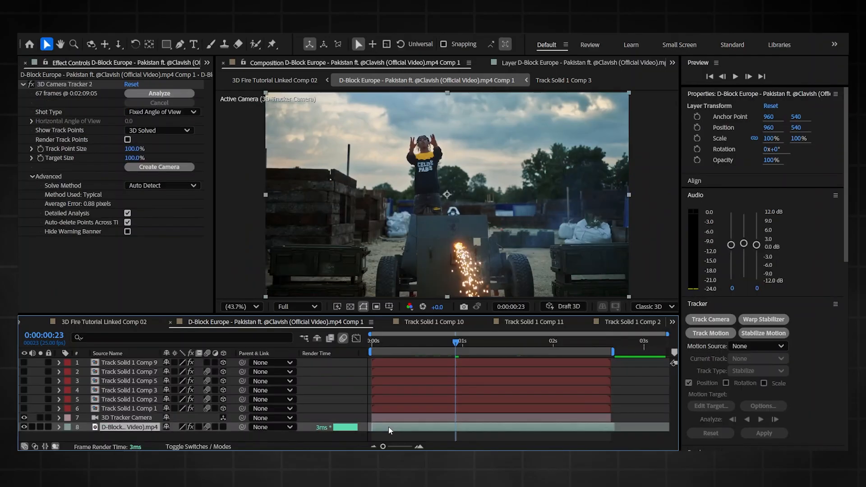
pyautogui.hotkey('ctrl', 'd')
pyautogui.moveTo(102, 429); pyautogui.dragTo(113, 363)
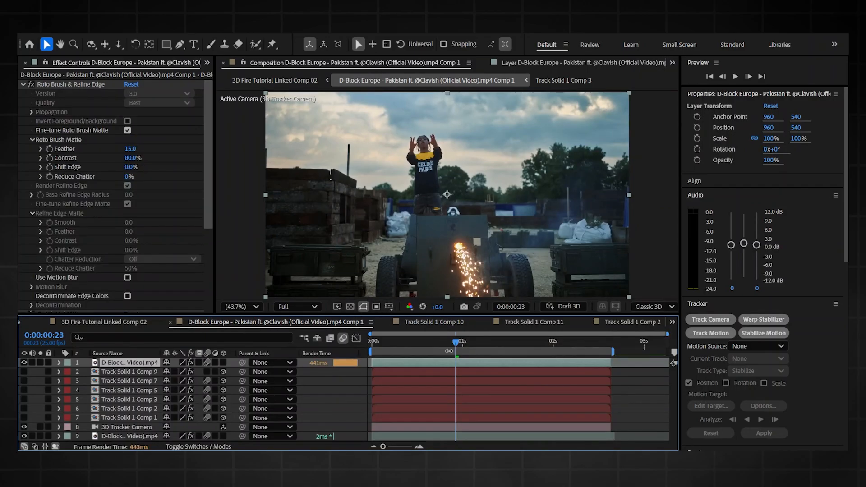
# Make all six Track Solid fire layers visible again beneath the rotoscoped video layer.
pyautogui.click(100, 372)
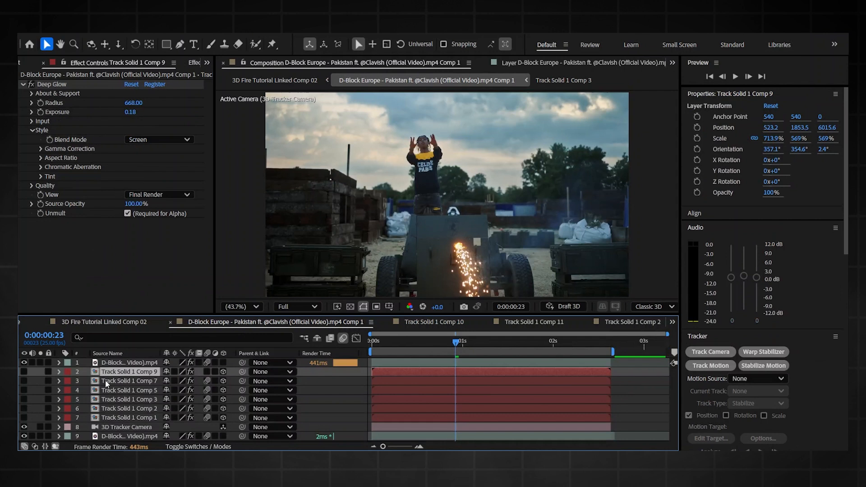
pyautogui.keyDown('shift'); pyautogui.click(118, 418); pyautogui.keyUp('shift')
pyautogui.moveTo(24, 418); pyautogui.dragTo(24, 372)
pyautogui.click(649, 417)
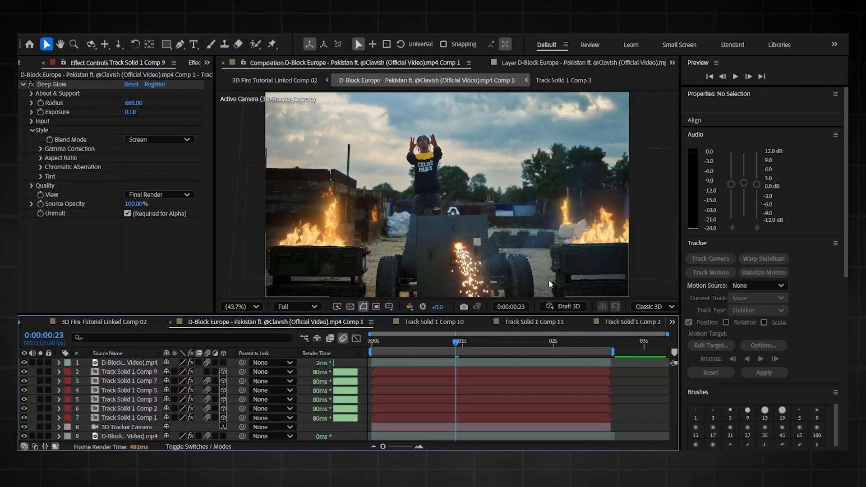
# Examine up close how the fires sit behind the rotoscoped crates and cannon on both sides of the shot.
pyautogui.scroll(3, 310, 253)
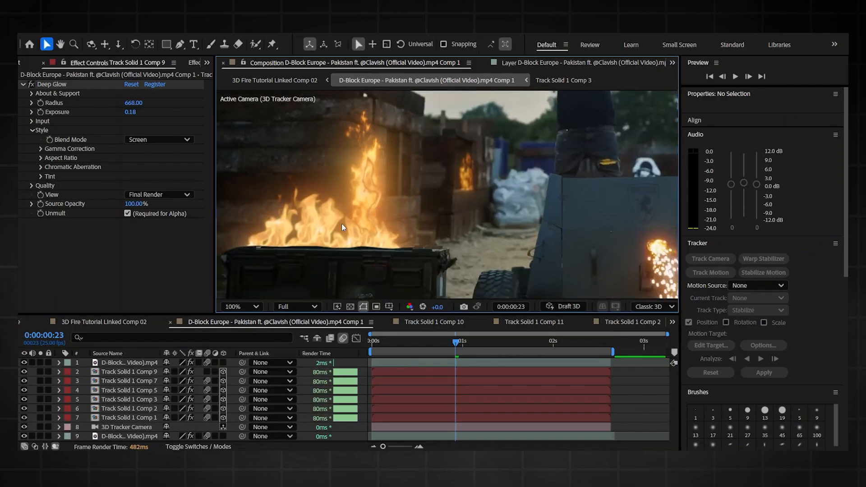
pyautogui.moveTo(670, 239); pyautogui.dragTo(487, 214)
pyautogui.scroll(-1, 487, 215)
pyautogui.moveTo(634, 215); pyautogui.dragTo(512, 216)
pyautogui.scroll(1, 513, 216)
pyautogui.moveTo(581, 189); pyautogui.dragTo(432, 208)
pyautogui.scroll(1, 431, 208)
pyautogui.moveTo(363, 200); pyautogui.dragTo(461, 222)
pyautogui.scroll(-4, 379, 223)
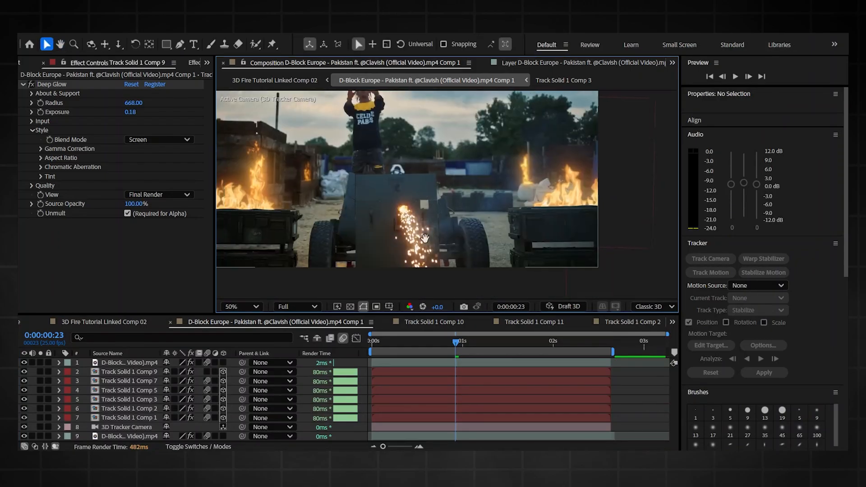
# Move the crate fire layers Track Solid 1 Comp 2 and Comp 3 above the rotoscoped video layer.
pyautogui.click(448, 408)
pyautogui.moveTo(128, 408); pyautogui.dragTo(128, 362)
pyautogui.click(631, 231)
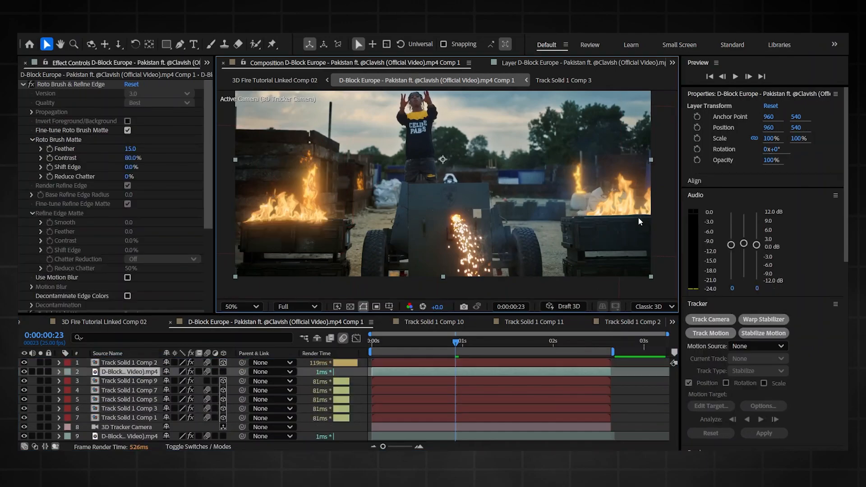
pyautogui.click(630, 228)
pyautogui.moveTo(118, 408); pyautogui.dragTo(118, 371)
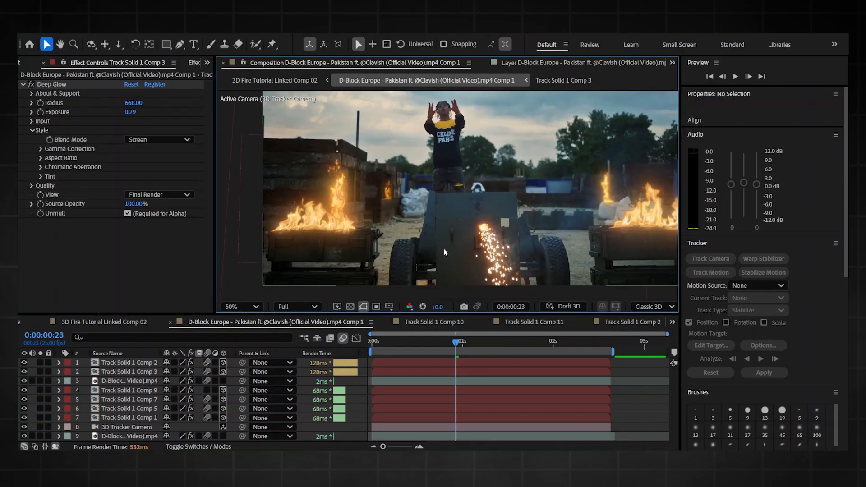
# Add Crate's Light Wrap to the rotoscoped video layer and check the left crate's edges up close.
pyautogui.click(414, 380)
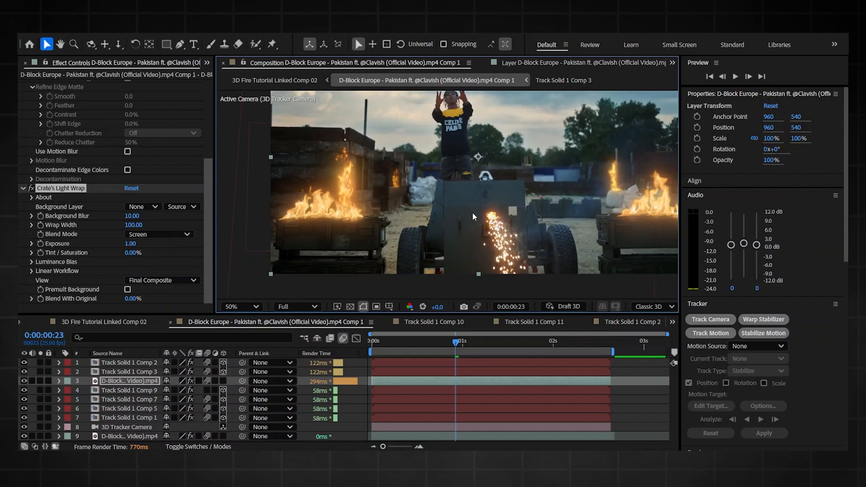
pyautogui.scroll(1, 472, 213)
pyautogui.press('h')
pyautogui.moveTo(406, 189); pyautogui.dragTo(433, 203)
pyautogui.press('v')
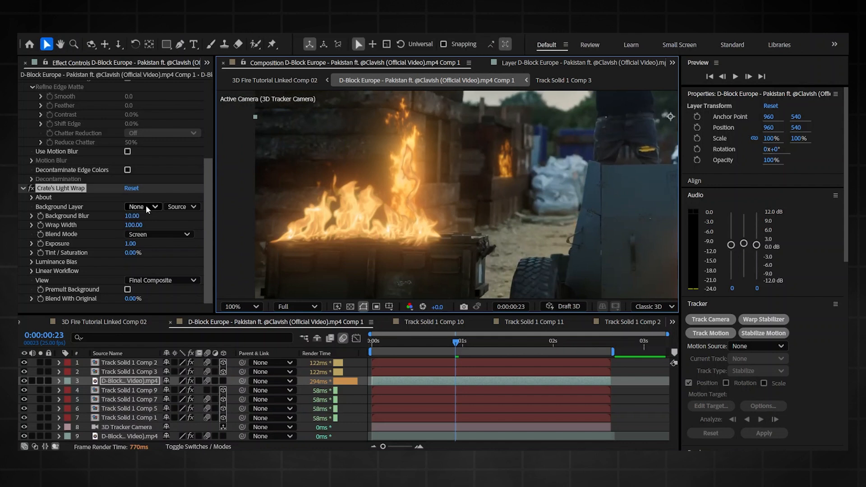
pyautogui.scroll(-1, 397, 157)
# Identify the fire layer behind the left crate and examine the crate's edges for the light wrap.
pyautogui.click(336, 176)
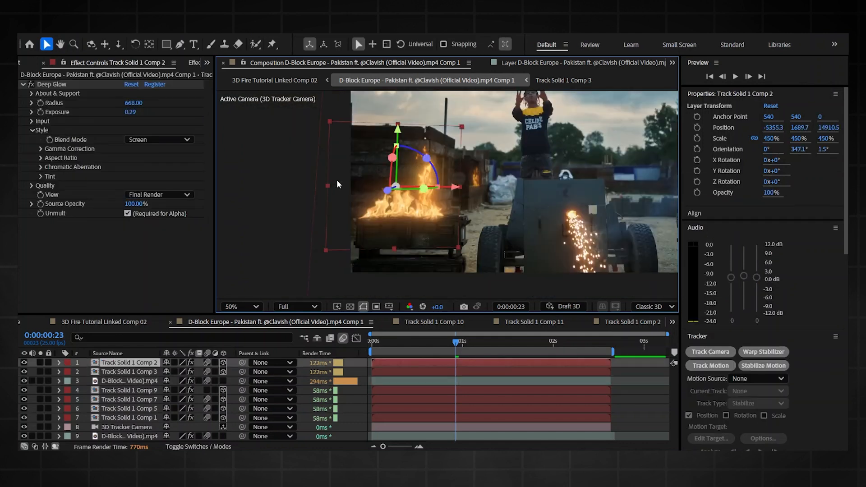
pyautogui.click(470, 253)
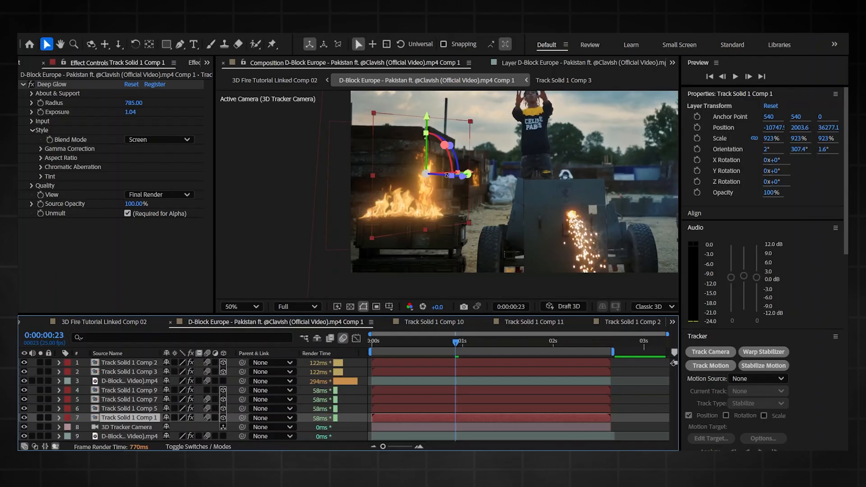
pyautogui.scroll(2, 466, 228)
pyautogui.press('h')
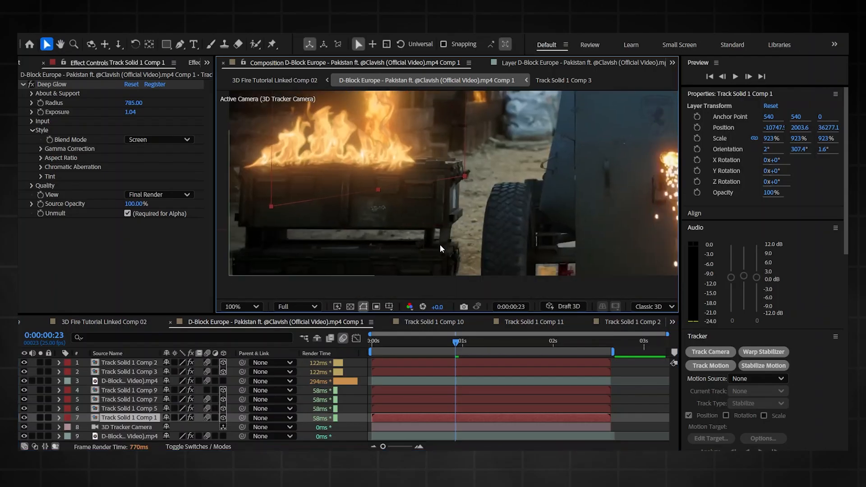
pyautogui.press('v')
pyautogui.scroll(2, 485, 170)
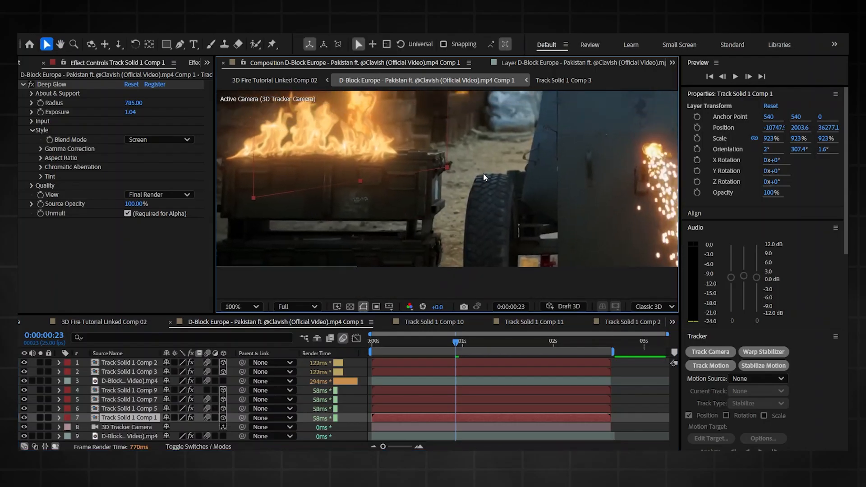
pyautogui.moveTo(482, 194); pyautogui.dragTo(480, 213)
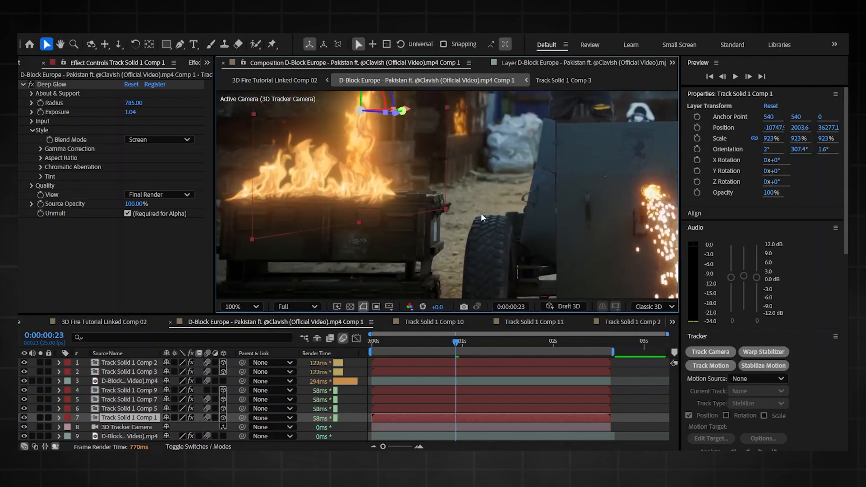
pyautogui.scroll(-2, 478, 202)
pyautogui.scroll(1, 471, 253)
pyautogui.press('v')
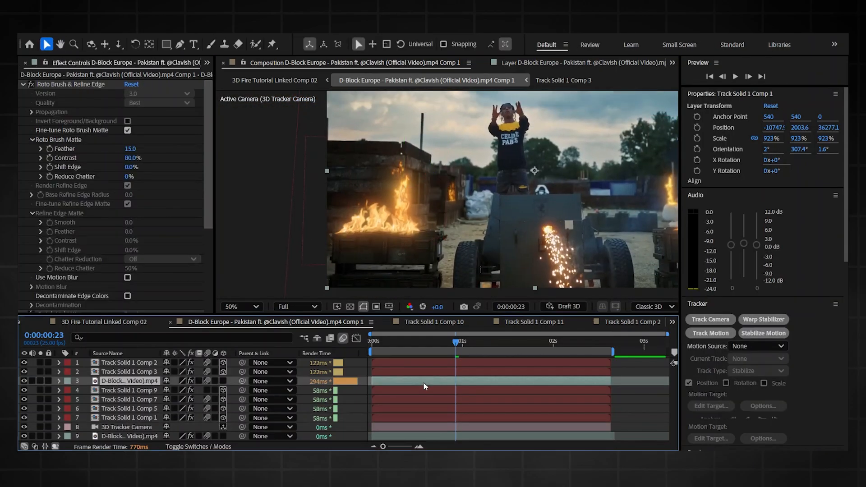
# Set the Background Layer of Crate's Light Wrap on the rotoscoped video layer to Track Solid 1 Comp 1.
pyautogui.click(423, 383)
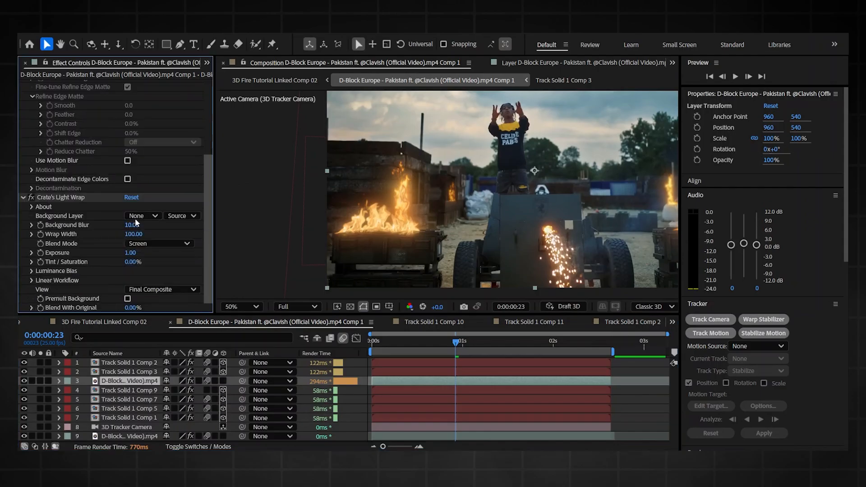
pyautogui.click(143, 216)
pyautogui.click(283, 299)
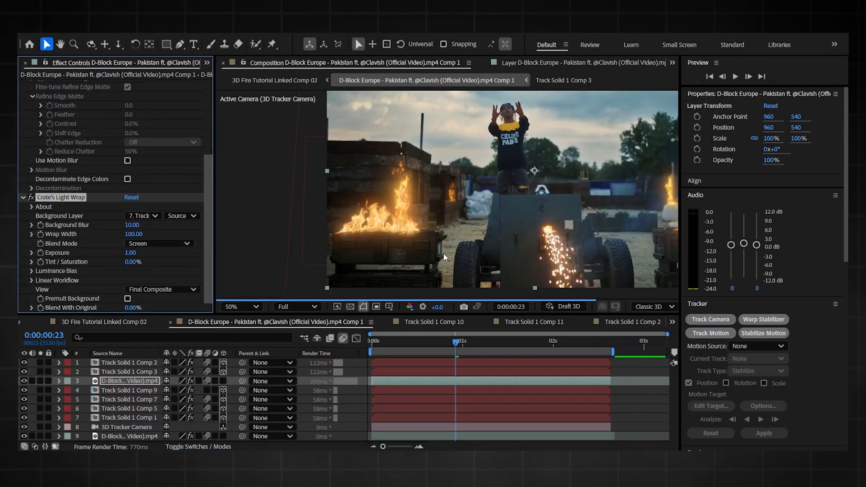
# Set Crate's Light Wrap to Background Blur 103, Wrap Width 125 and Exposure 0.77, and review the crate edges in the full frame.
pyautogui.press('v')
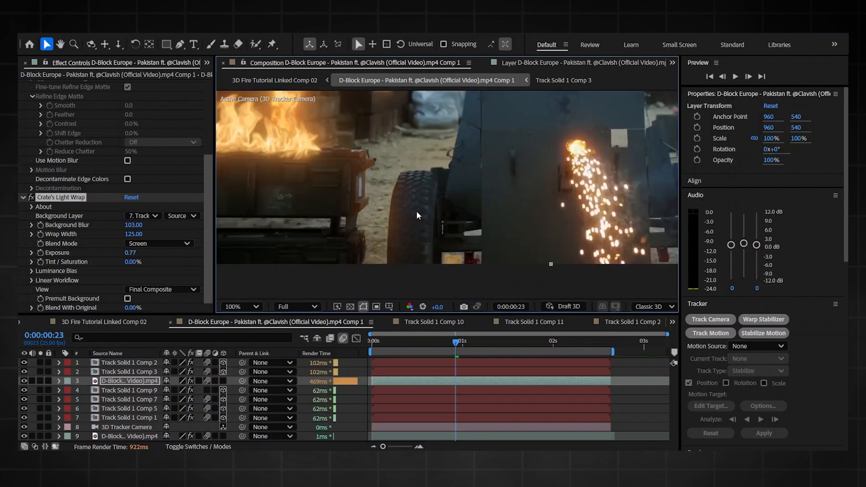
pyautogui.scroll(-2, 408, 205)
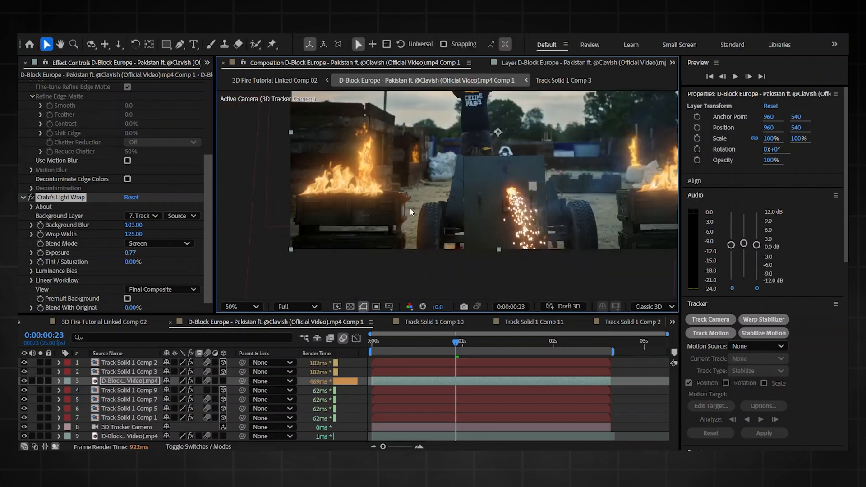
pyautogui.hotkey('shift', '/')
pyautogui.press('pageup')
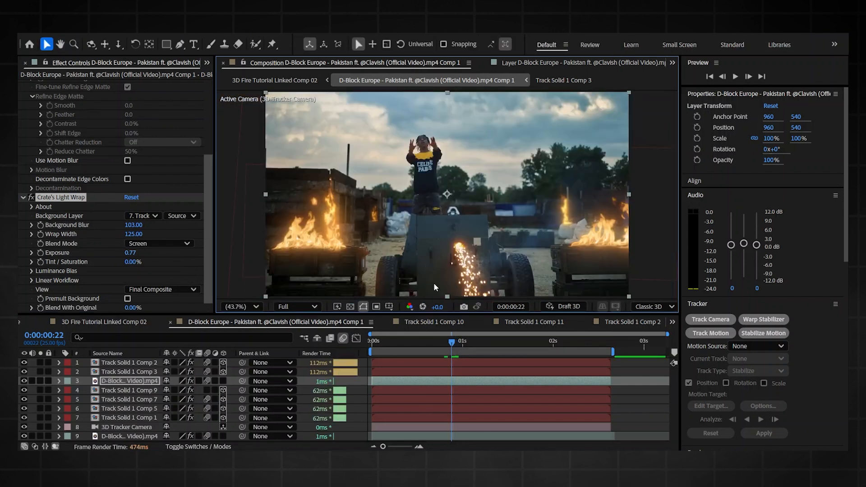
# Move the foreground fire layer Track Solid 1 Comp 9 to the top of the layer stack and check the shot at 0:00:01:04.
pyautogui.scroll(-2, 469, 257)
pyautogui.click(443, 265)
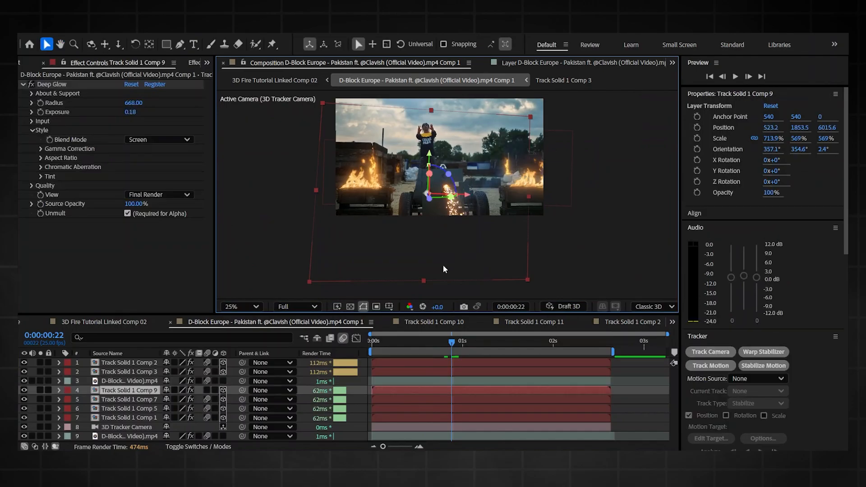
pyautogui.click(126, 390)
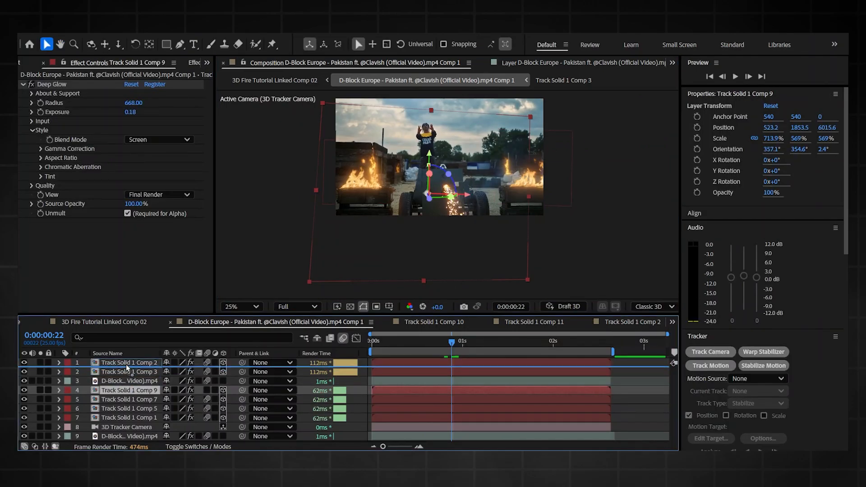
pyautogui.moveTo(127, 363); pyautogui.dragTo(127, 361)
pyautogui.click(551, 259)
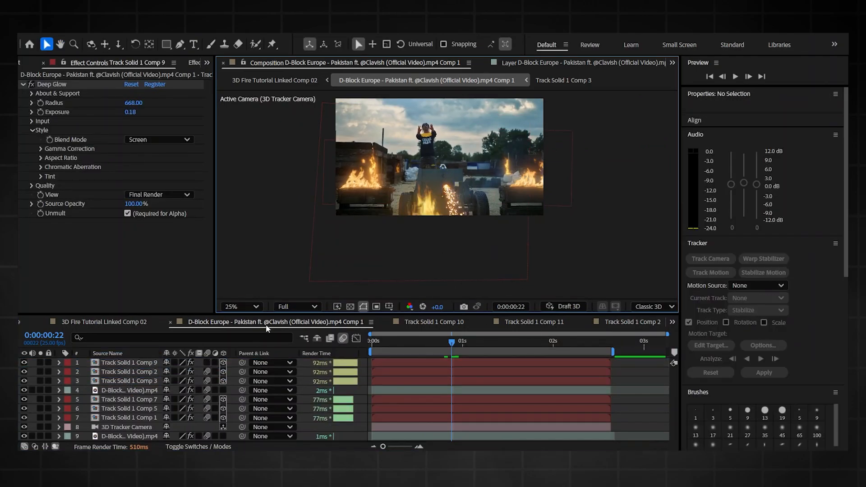
pyautogui.click(241, 307)
pyautogui.click(246, 104)
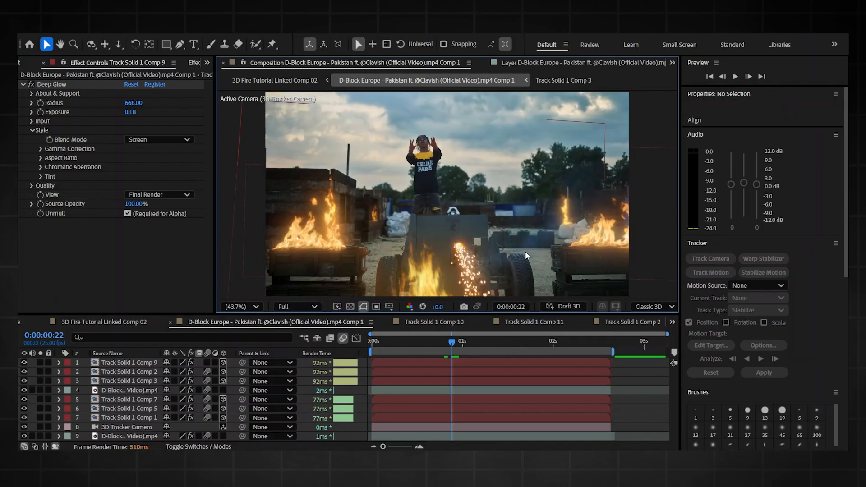
pyautogui.click(477, 344)
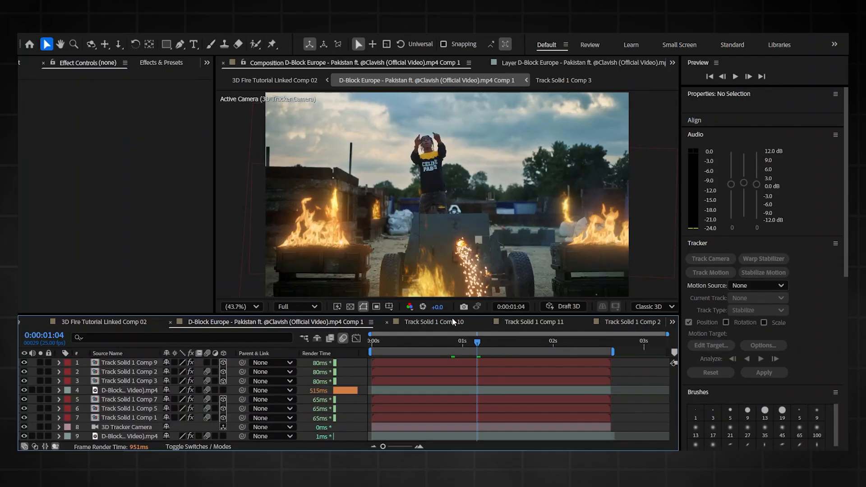
# Paste the slow-motion embers footage as the top layer and slide it earlier in time, checking from the first frame.
pyautogui.hotkey('ctrl', 'v')
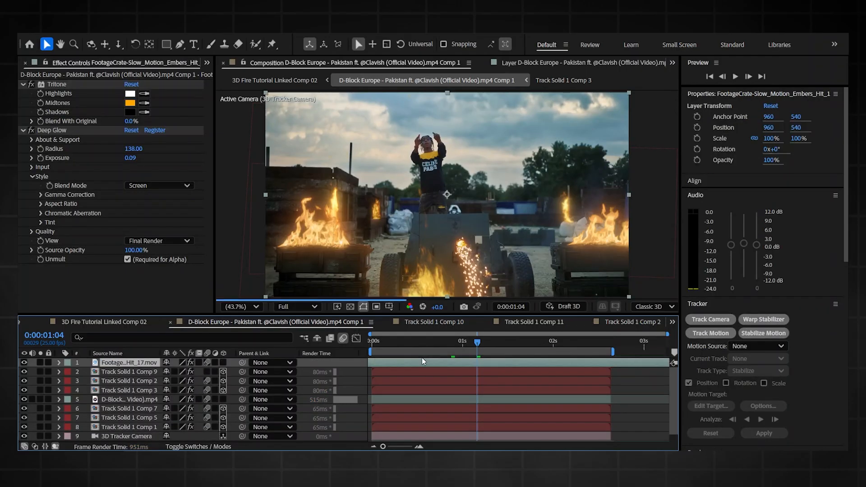
pyautogui.moveTo(413, 343); pyautogui.dragTo(403, 364)
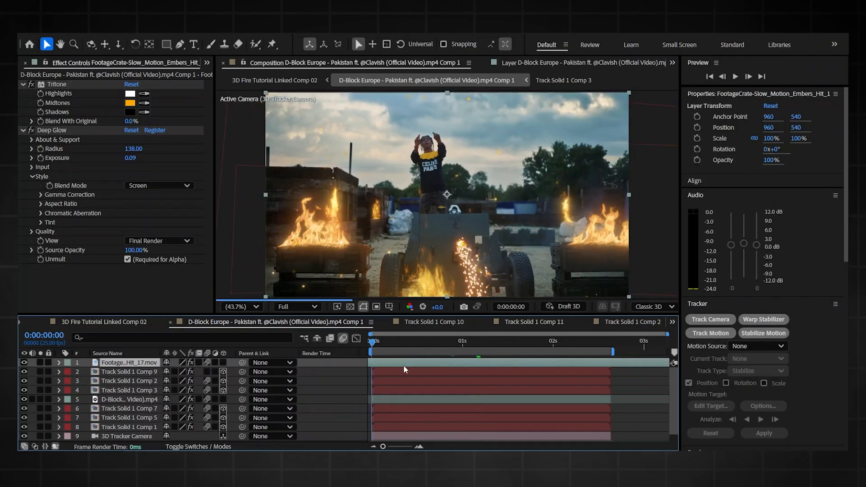
pyautogui.moveTo(458, 367); pyautogui.dragTo(415, 364)
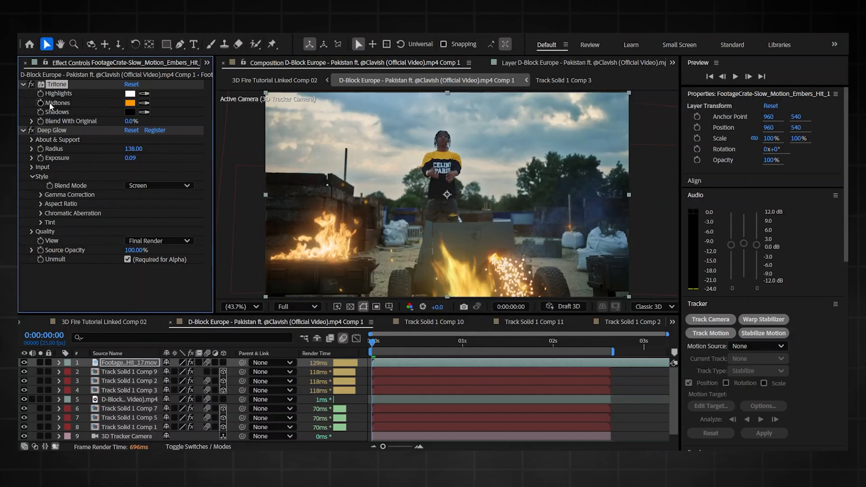
# Set the Tritone Midtones color on the embers layer to orange FF9600.
pyautogui.click(132, 103)
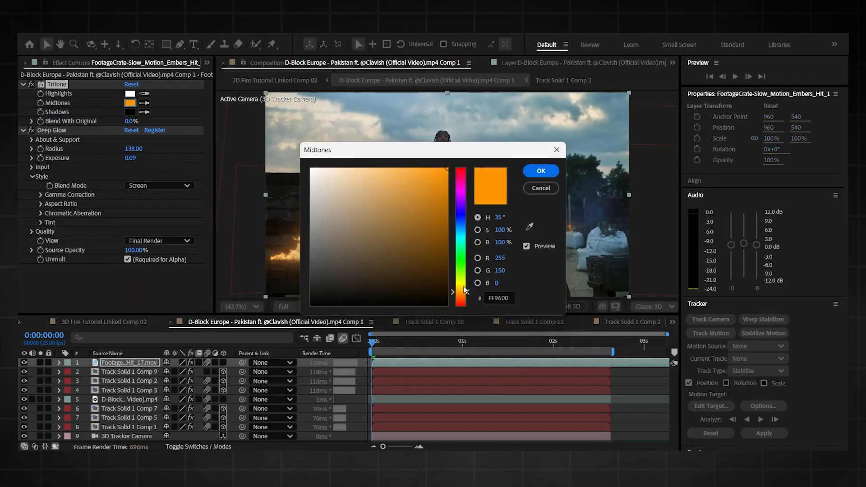
pyautogui.click(542, 176)
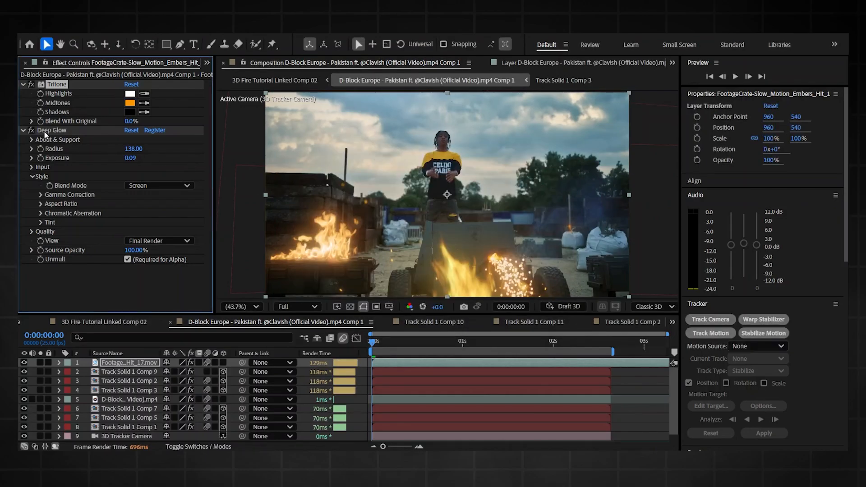